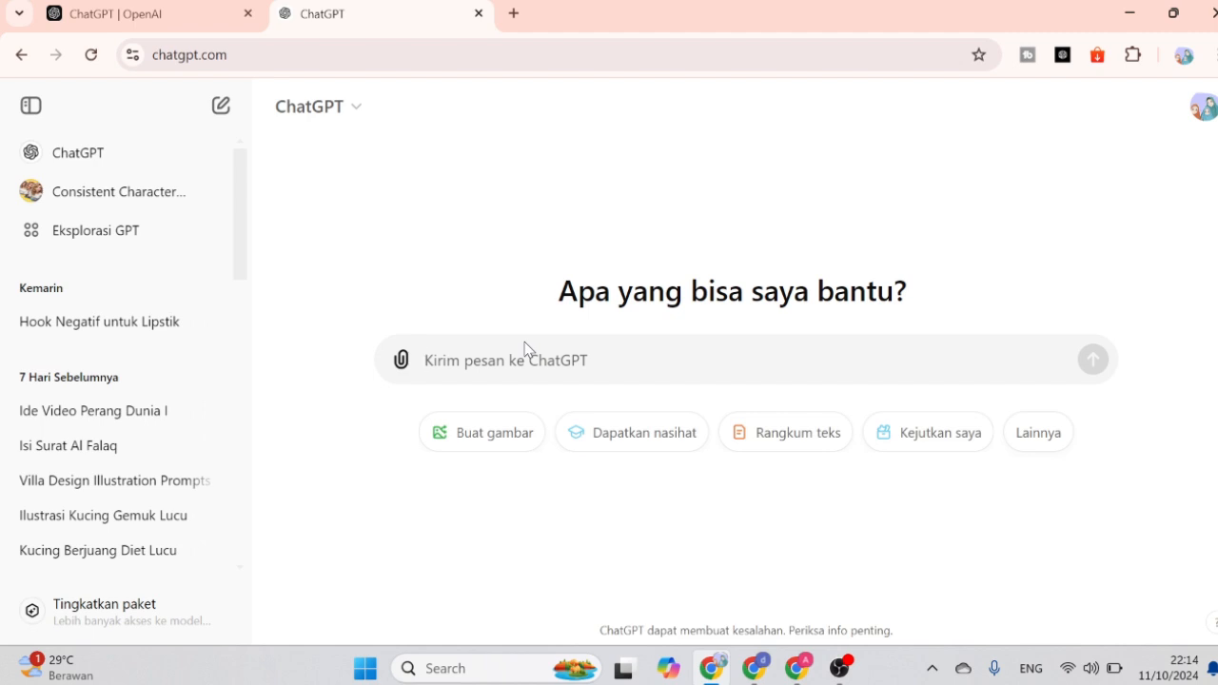
Write a prompt asking for a 30-second Prophet Musa script: "berikan saya cerita tentang nabi musa, buatkan naskah untuk 30 detik".
{"action": "type", "text": "berikan sa"}
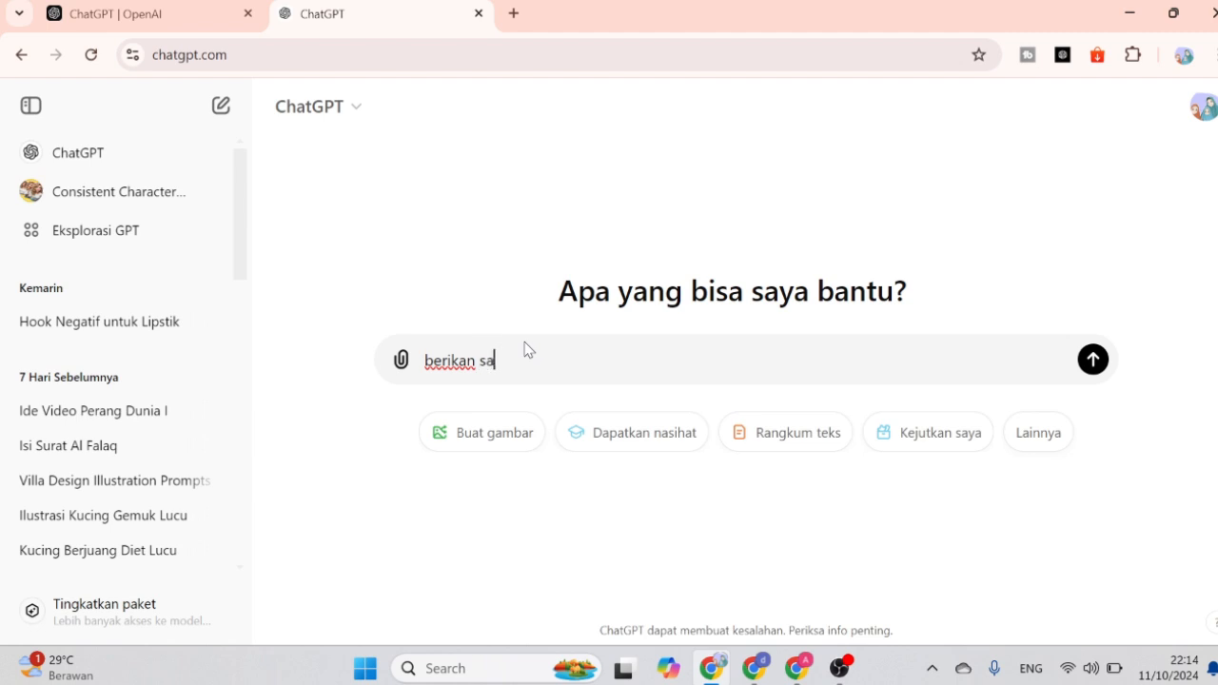
{"action": "type", "text": "ya ce"}
{"action": "type", "text": "rita tenating"}
{"action": "key", "text": "BackSpace"}
{"action": "key", "text": "BackSpace"}
{"action": "key", "text": "BackSpace"}
{"action": "key", "text": "BackSpace"}
{"action": "type", "text": "ntang nab"}
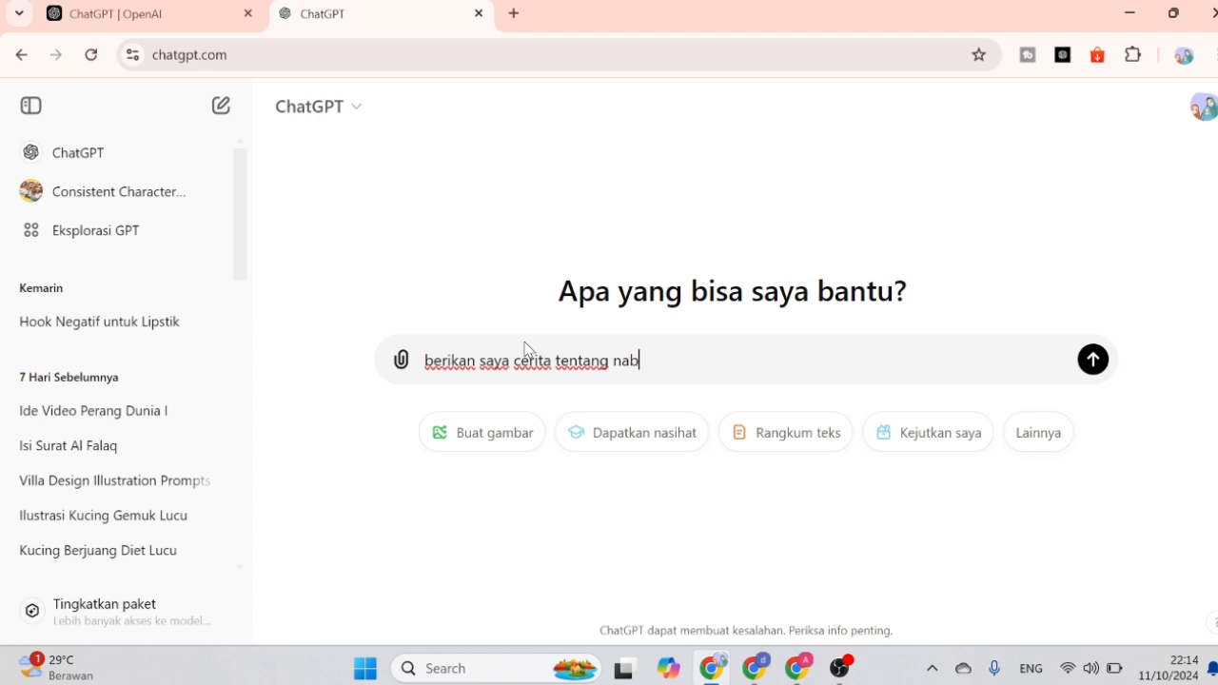
{"action": "type", "text": "i musa, buatkan nas"}
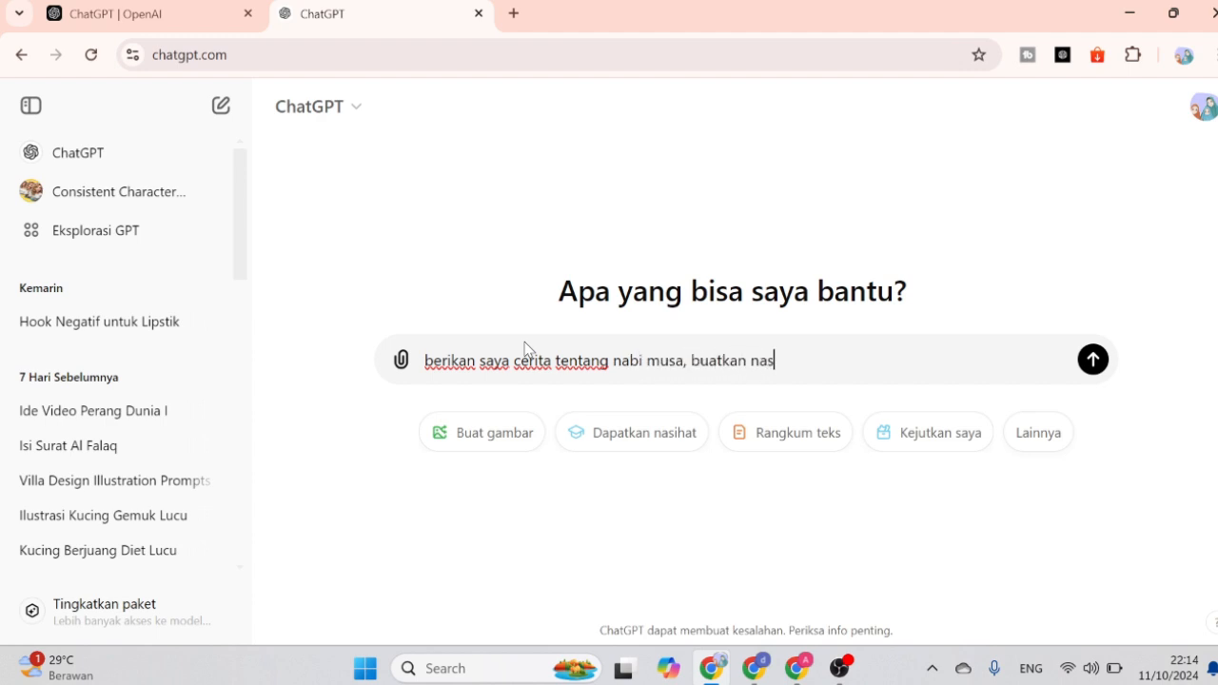
{"action": "type", "text": "kah untu"}
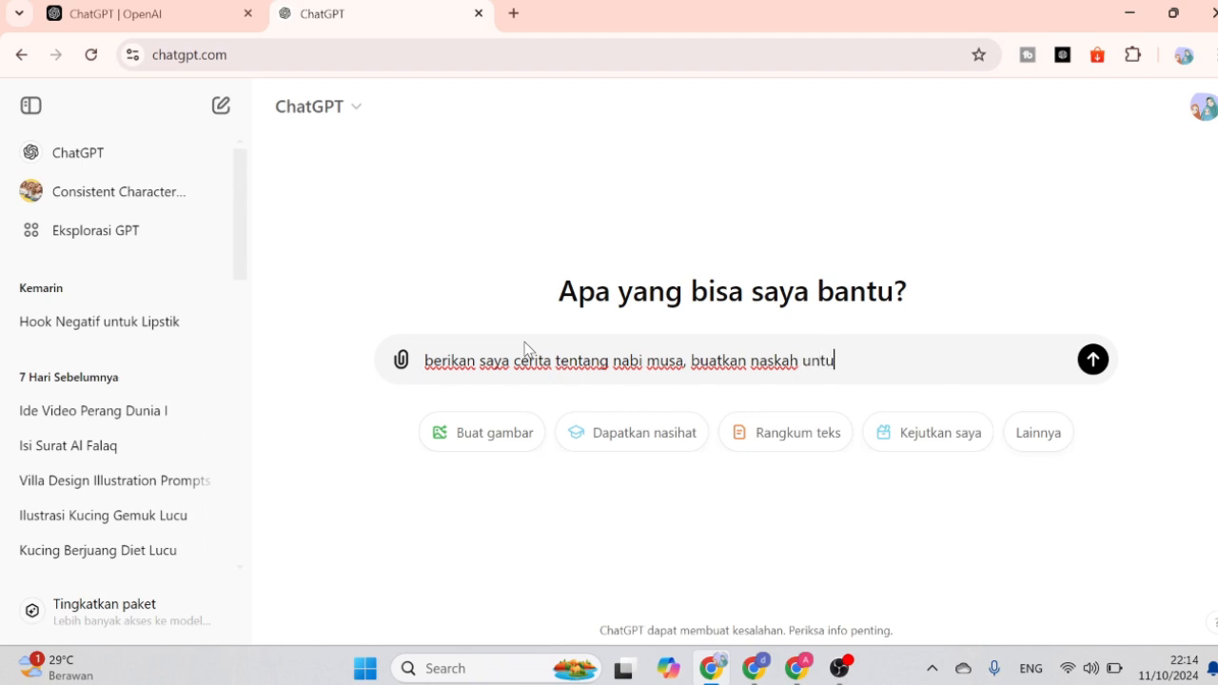
{"action": "type", "text": "k 30 detik"}
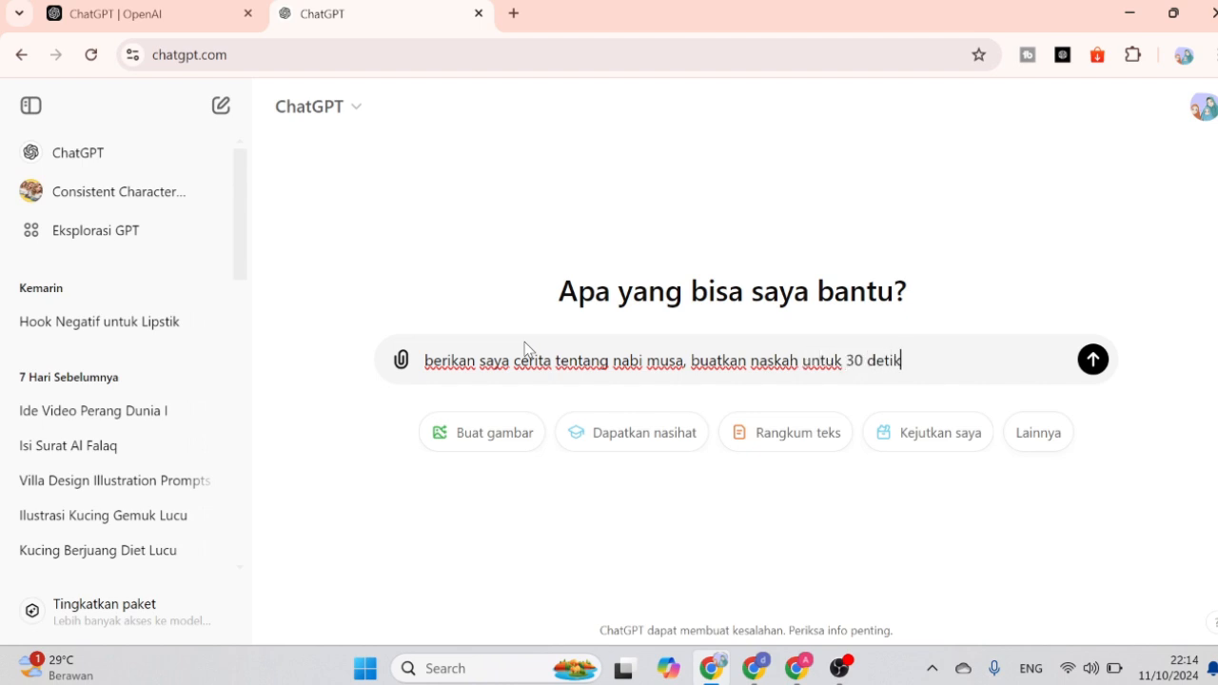
{"action": "type", "text": ", tambahkan"}
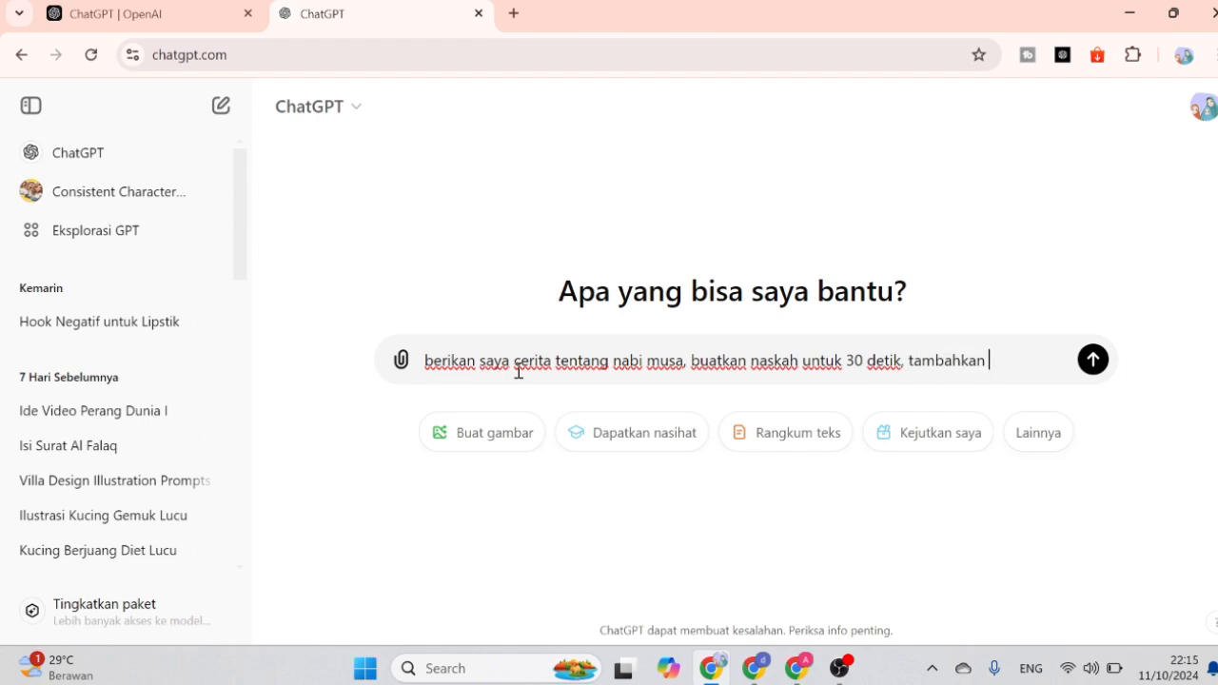
{"action": "type", "text": " visau"}
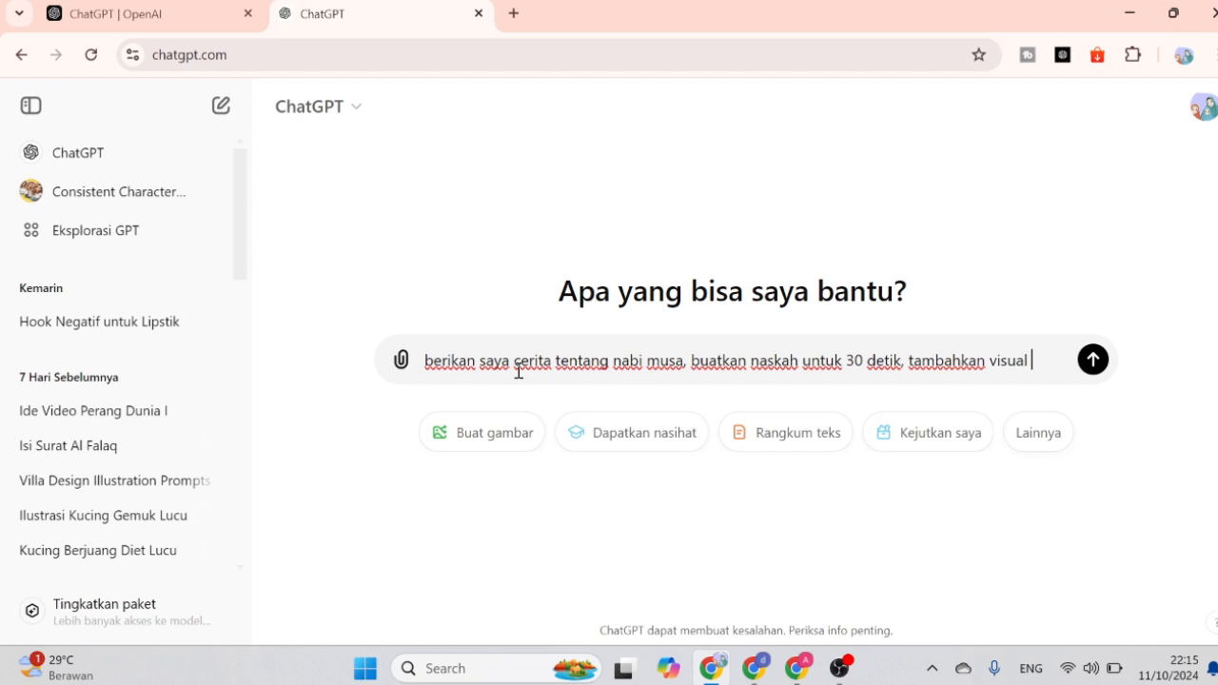
{"action": "type", "text": "l prmp"}
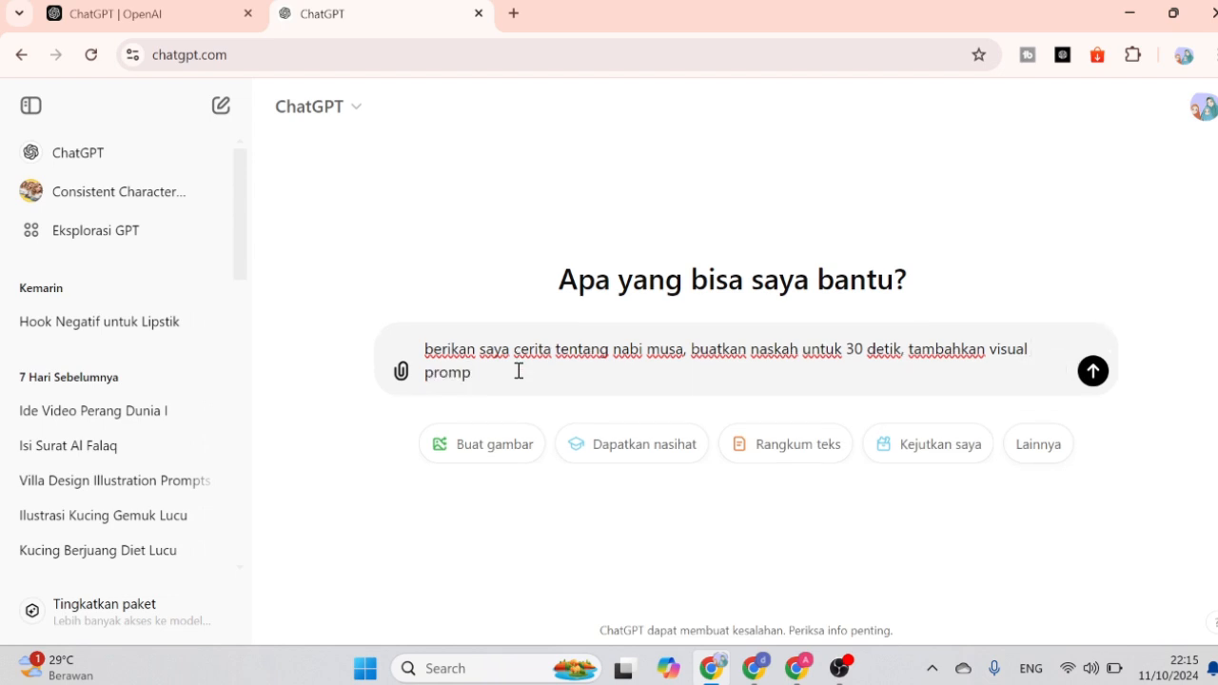
{"action": "type", "text": "t perpatag"}
{"action": "type", "text": "ag"}
{"action": "type", "text": "rafy"}
{"action": "type", "text": "ya"}
Extend the prompt with ", tambahkan visual prompt perparagrafnya" and send it.
{"action": "key", "text": "Return"}
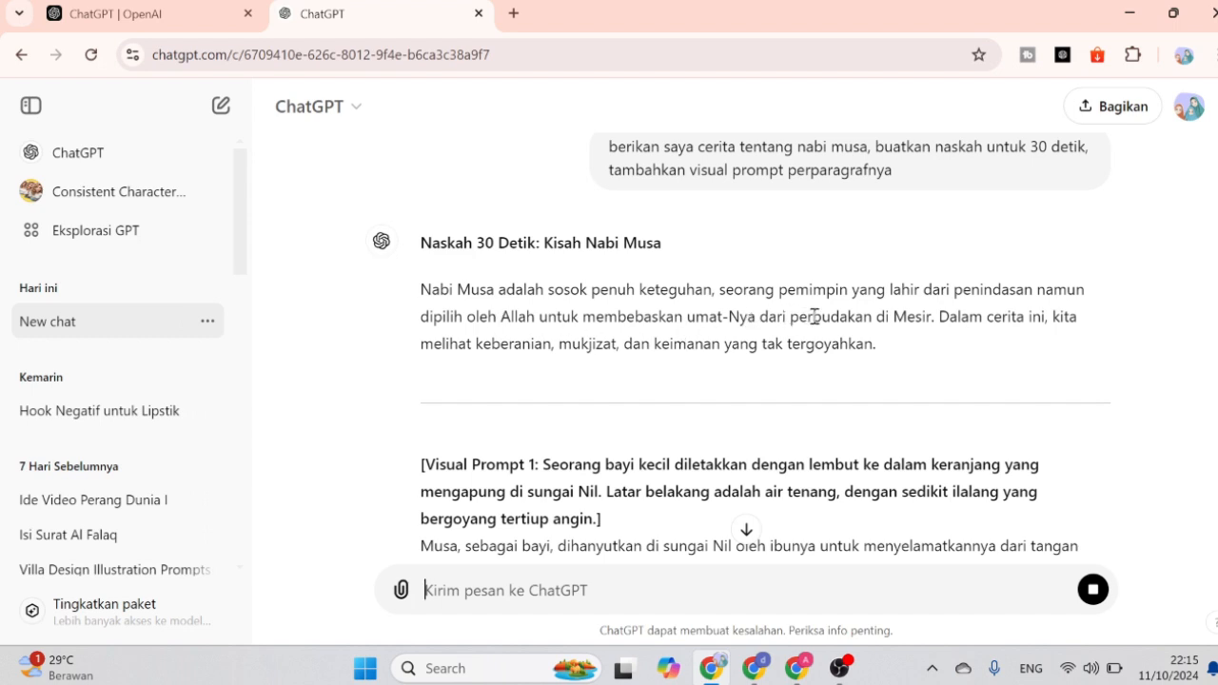
Go through the generated script and send the follow-up request "rubah kebahasa inggris" to translate it into English.
{"action": "scroll", "coordinate": [831, 458], "scroll_direction": "down", "scroll_amount": 2}
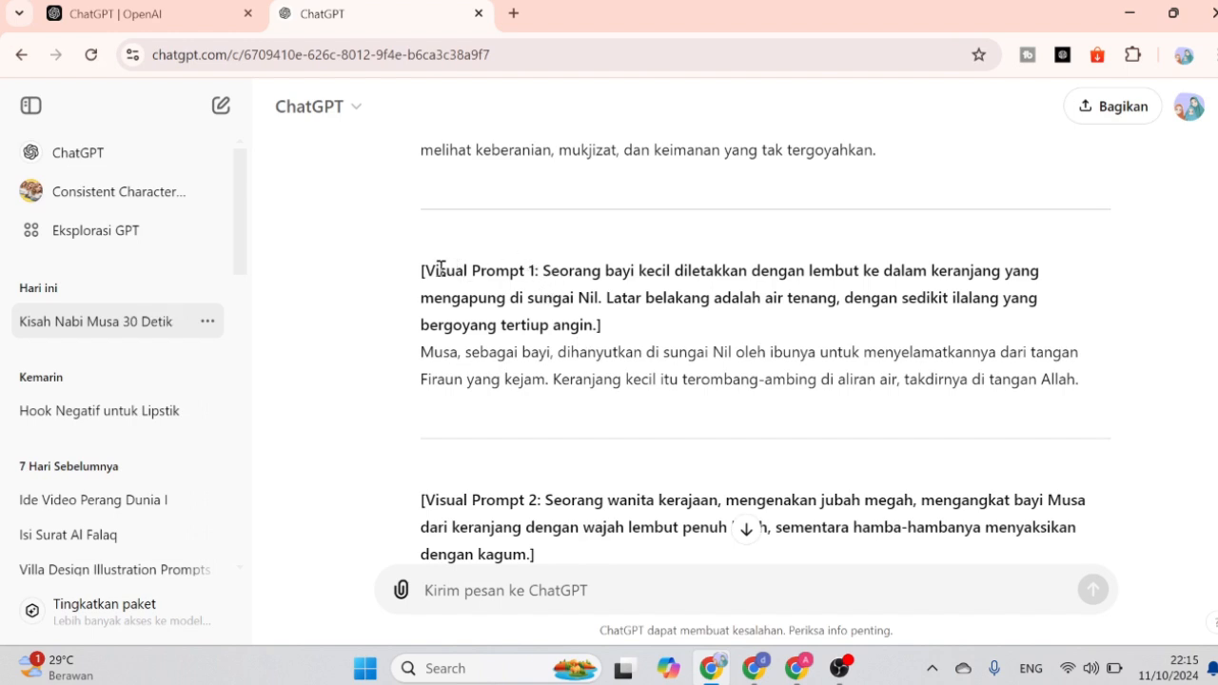
{"action": "left_click_drag", "start_coordinate": [428, 270], "coordinate": [597, 325]}
{"action": "left_click", "coordinate": [571, 274]}
{"action": "scroll", "coordinate": [635, 445], "scroll_direction": "down", "scroll_amount": 3}
{"action": "scroll", "coordinate": [630, 469], "scroll_direction": "down", "scroll_amount": 2}
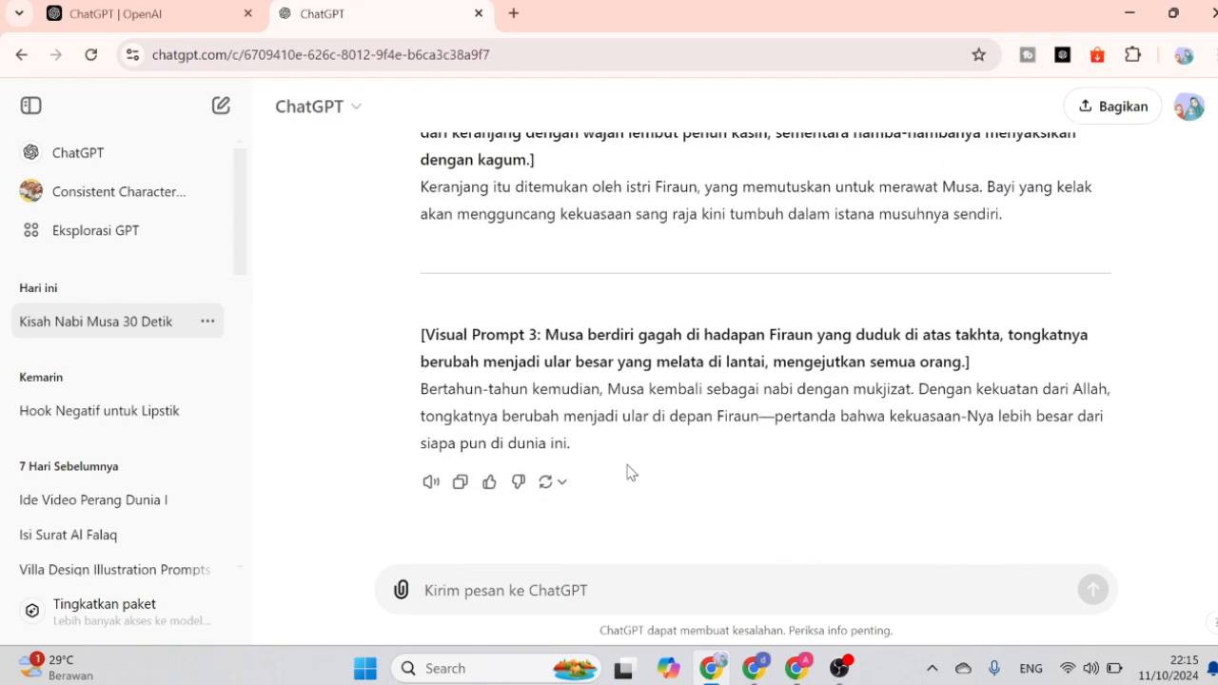
{"action": "scroll", "coordinate": [584, 539], "scroll_direction": "up", "scroll_amount": 4}
{"action": "left_click", "coordinate": [541, 590]}
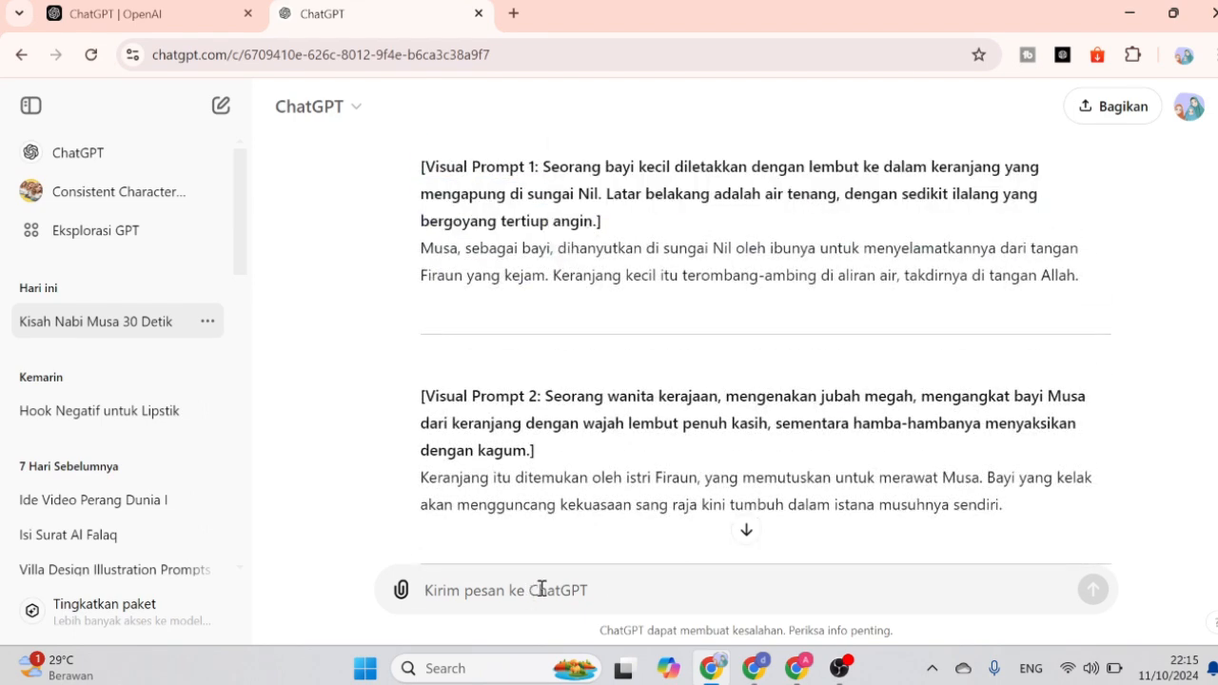
{"action": "type", "text": "rubah "}
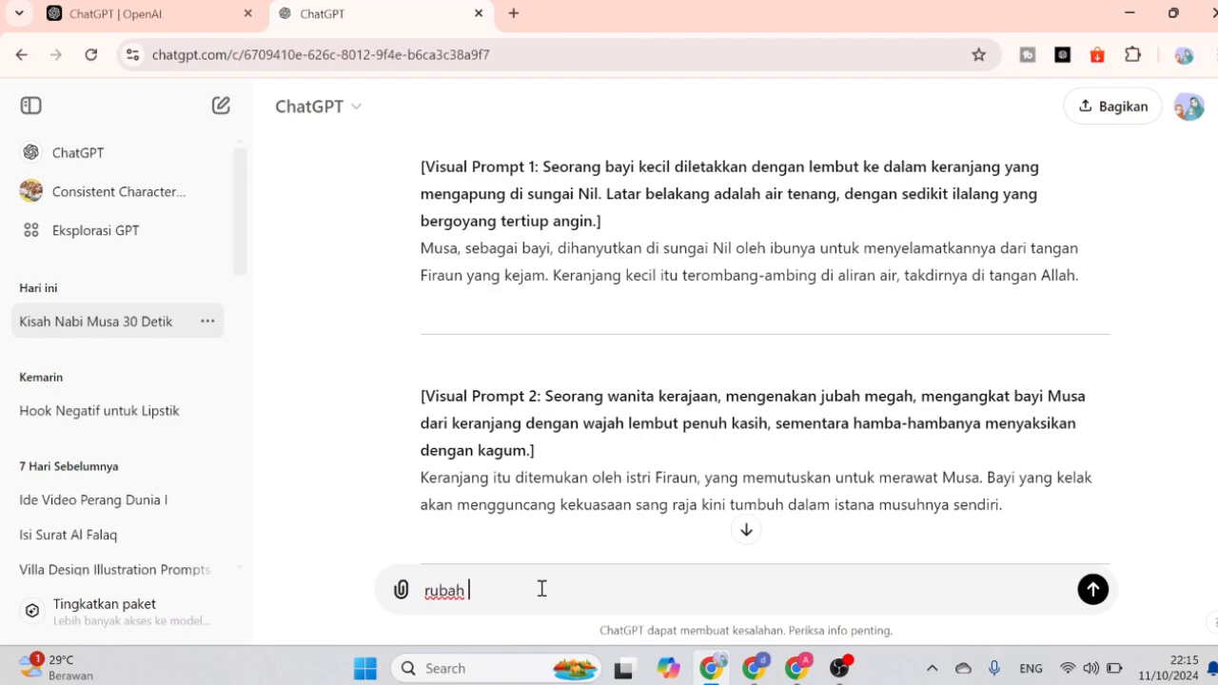
{"action": "type", "text": "kebahasa Inggris"}
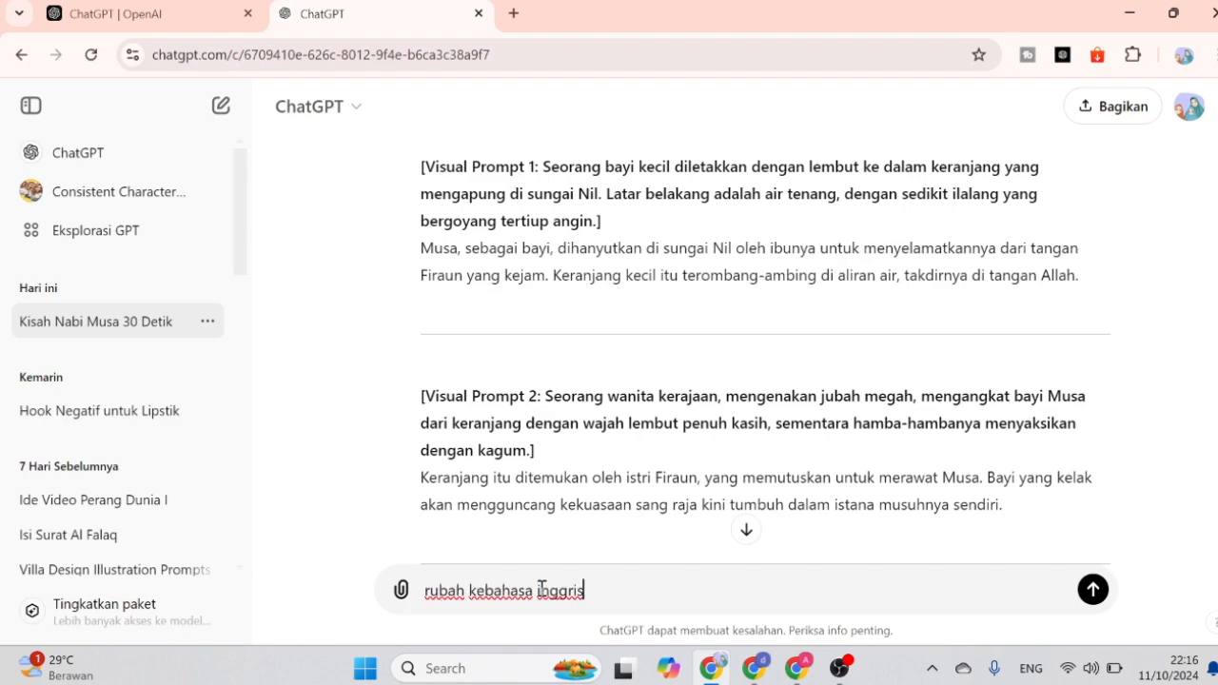
{"action": "key", "text": "Return"}
Examine the visual prompts in the Indonesian script and compare them with the English version.
{"action": "scroll", "coordinate": [492, 489], "scroll_direction": "up", "scroll_amount": 8}
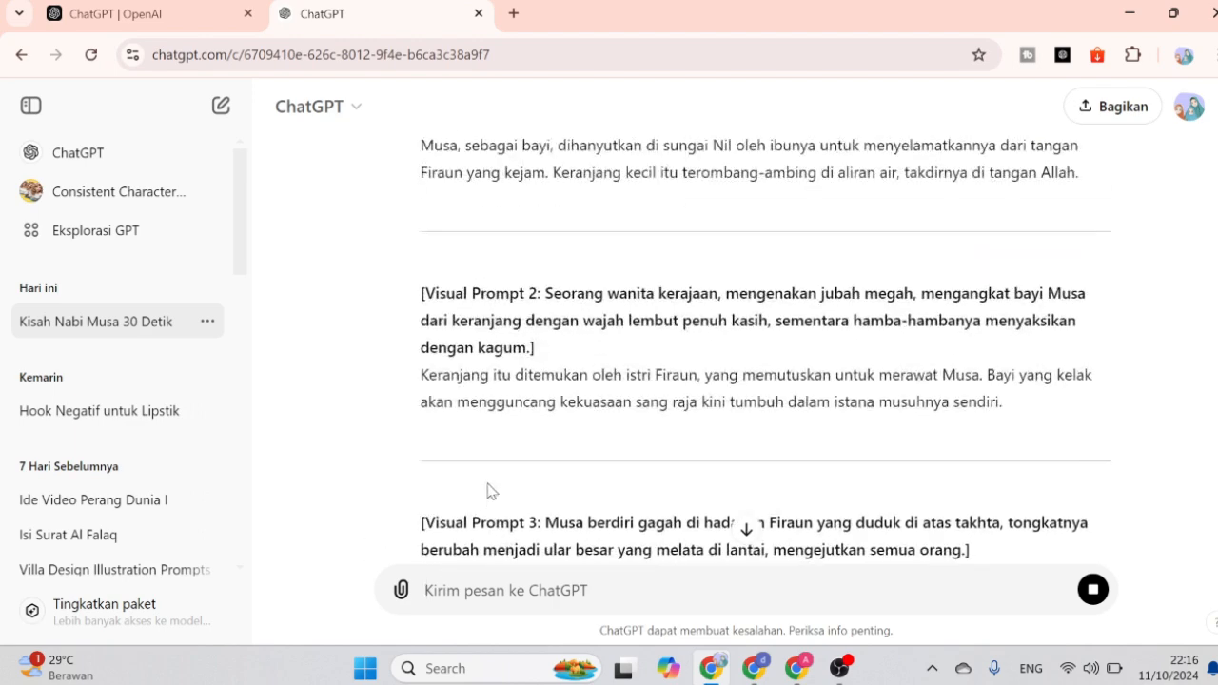
{"action": "left_click_drag", "start_coordinate": [543, 361], "coordinate": [607, 401]}
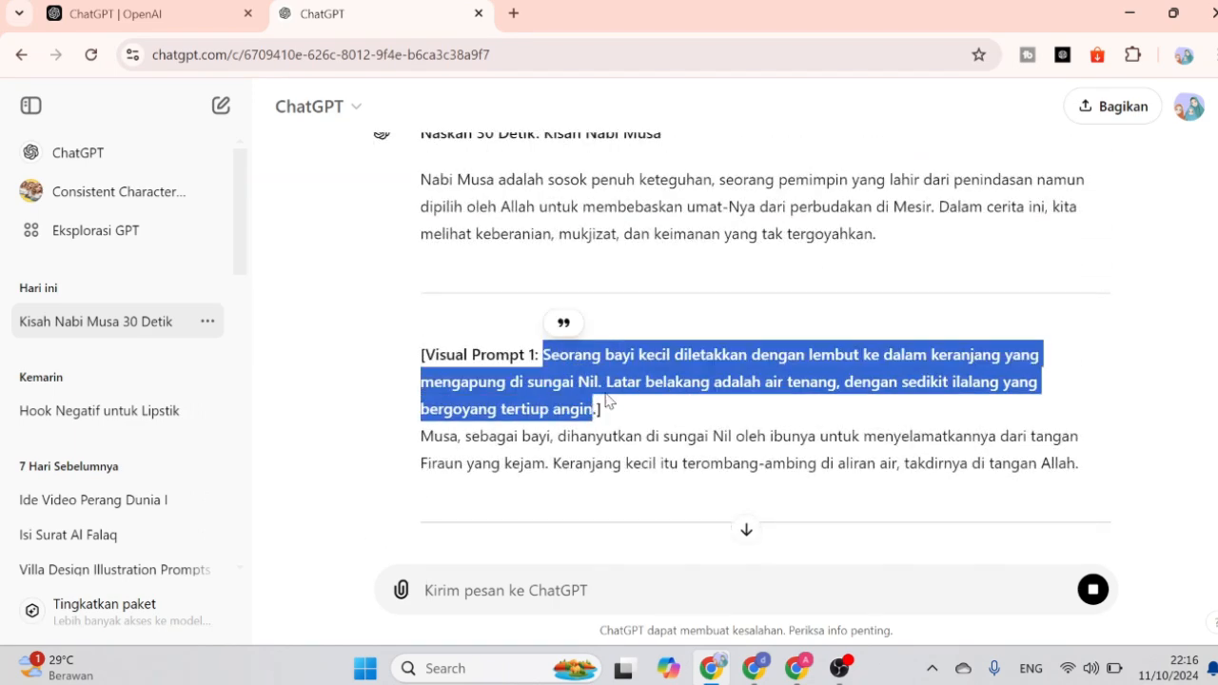
{"action": "left_click", "coordinate": [573, 403]}
{"action": "left_click_drag", "start_coordinate": [542, 358], "coordinate": [604, 422]}
{"action": "scroll", "coordinate": [629, 481], "scroll_direction": "down", "scroll_amount": 3}
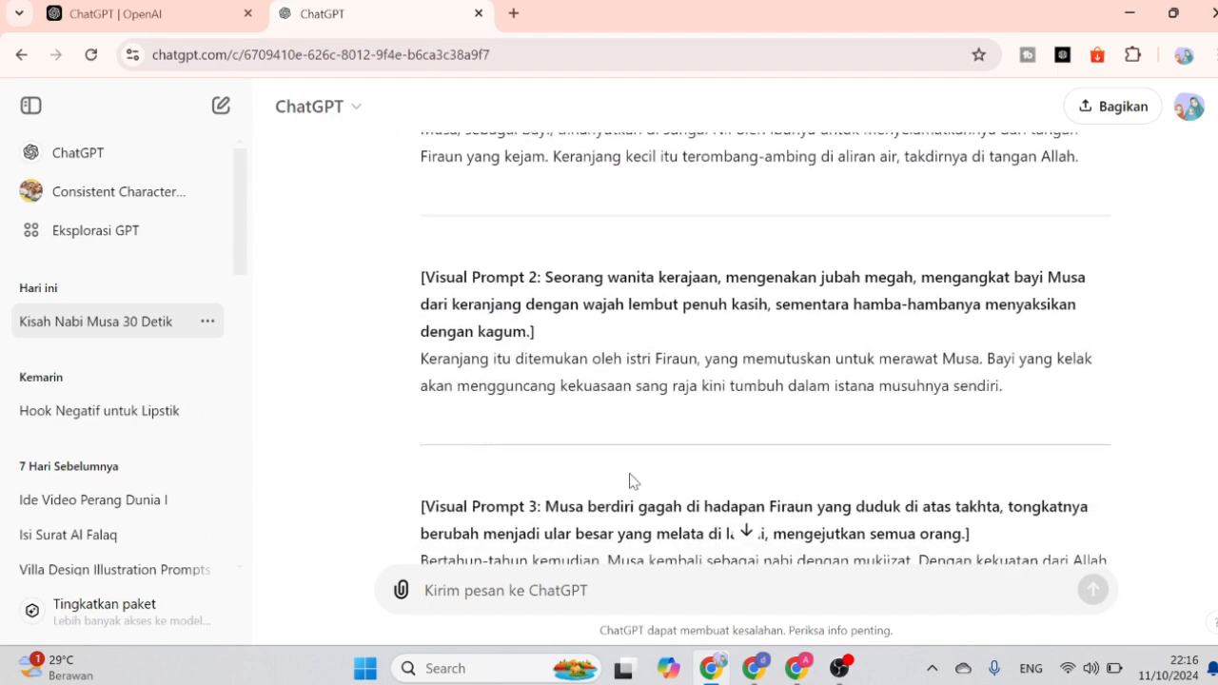
{"action": "scroll", "coordinate": [630, 481], "scroll_direction": "up", "scroll_amount": 5}
{"action": "scroll", "coordinate": [571, 447], "scroll_direction": "down", "scroll_amount": 2}
{"action": "scroll", "coordinate": [587, 405], "scroll_direction": "up", "scroll_amount": 1}
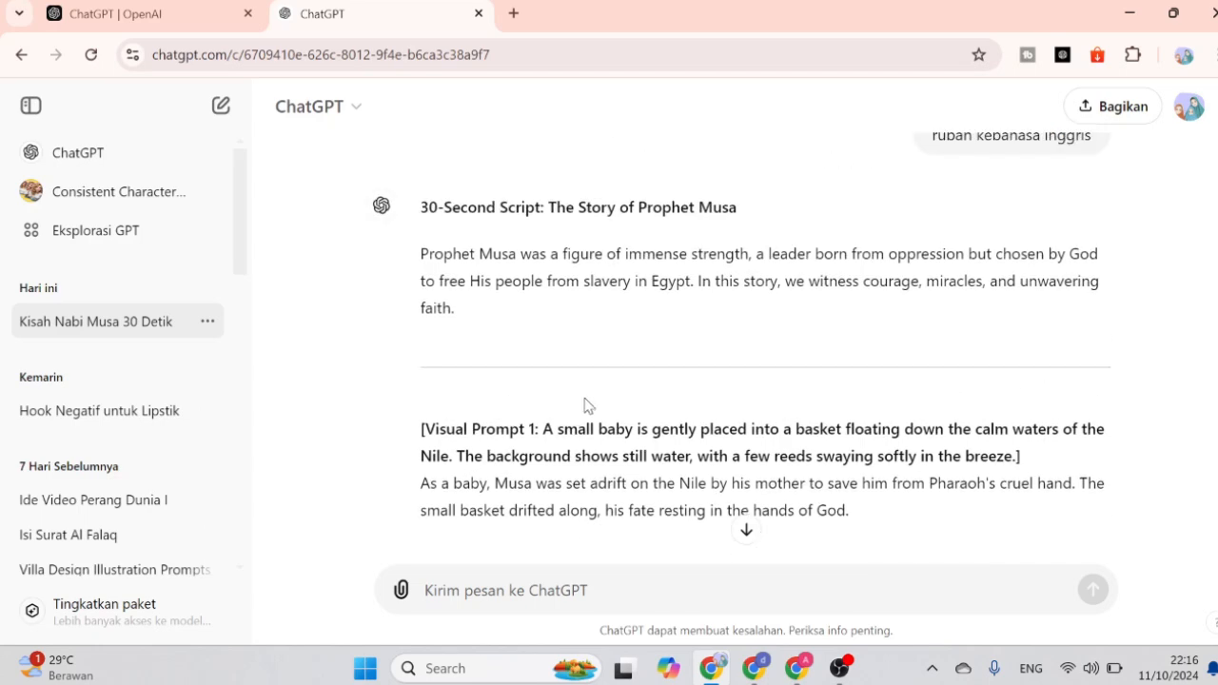
{"action": "scroll", "coordinate": [587, 406], "scroll_direction": "up", "scroll_amount": 10}
{"action": "left_click", "coordinate": [688, 478]}
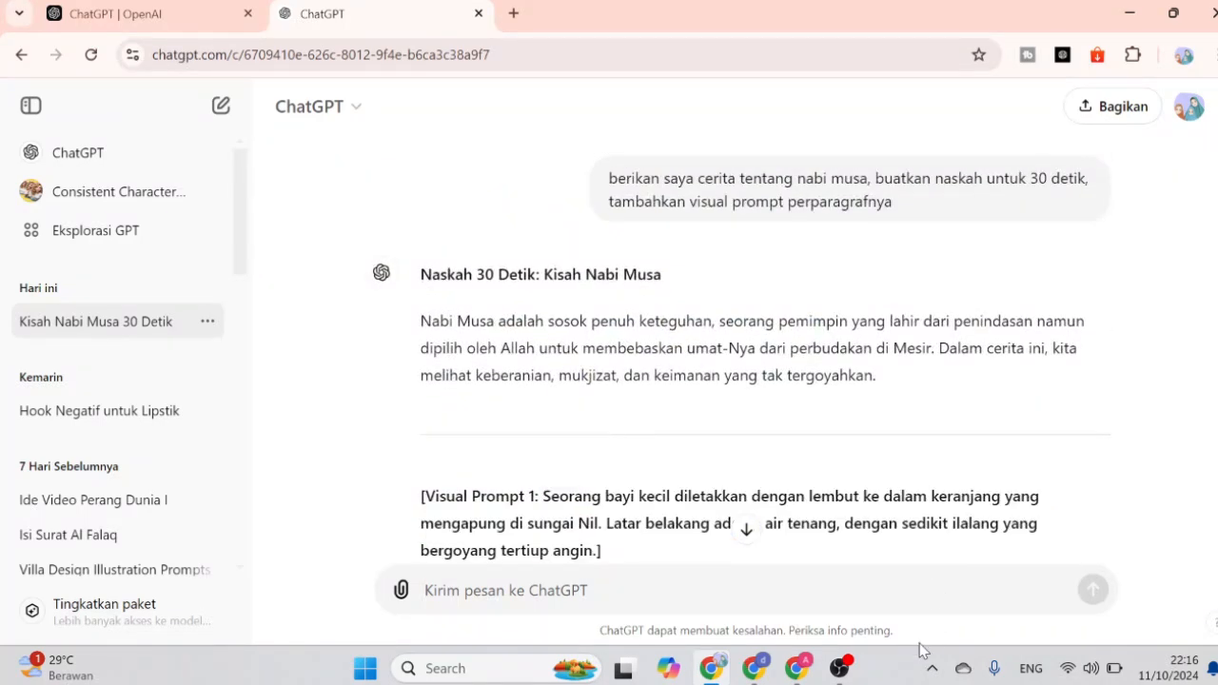
Switch to Bing Image Creator and look at the page's web address.
{"action": "left_click", "coordinate": [798, 668]}
{"action": "left_click", "coordinate": [143, 15]}
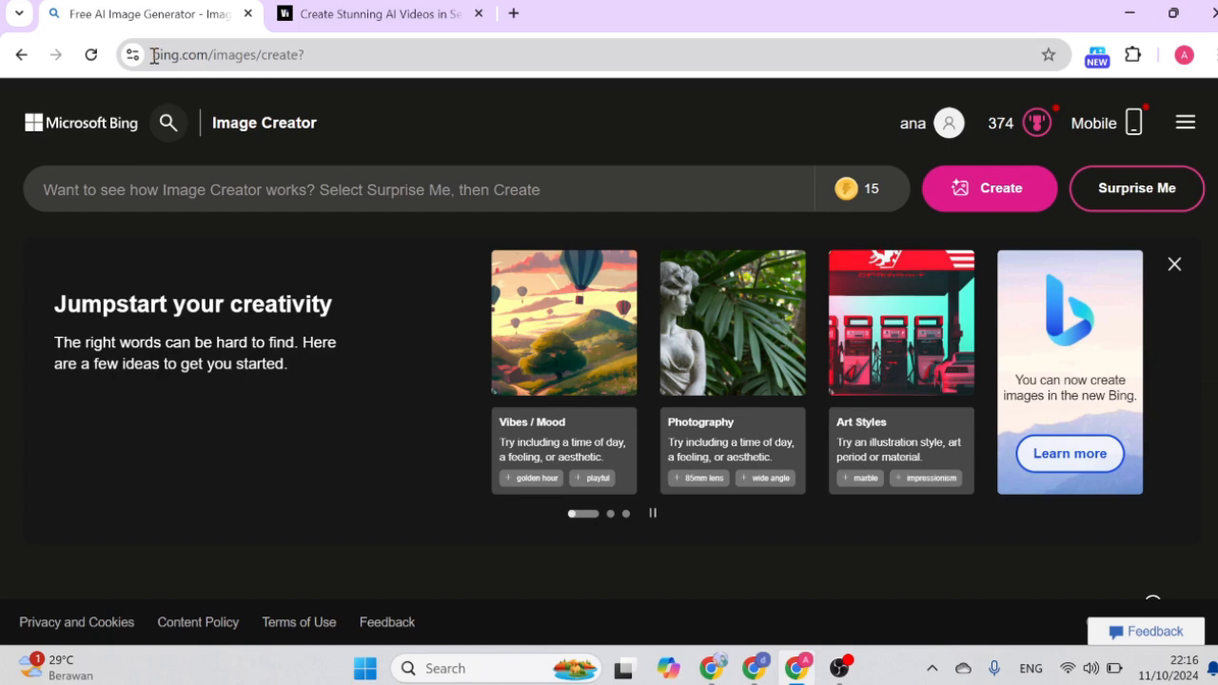
{"action": "left_click_drag", "start_coordinate": [154, 56], "coordinate": [267, 57]}
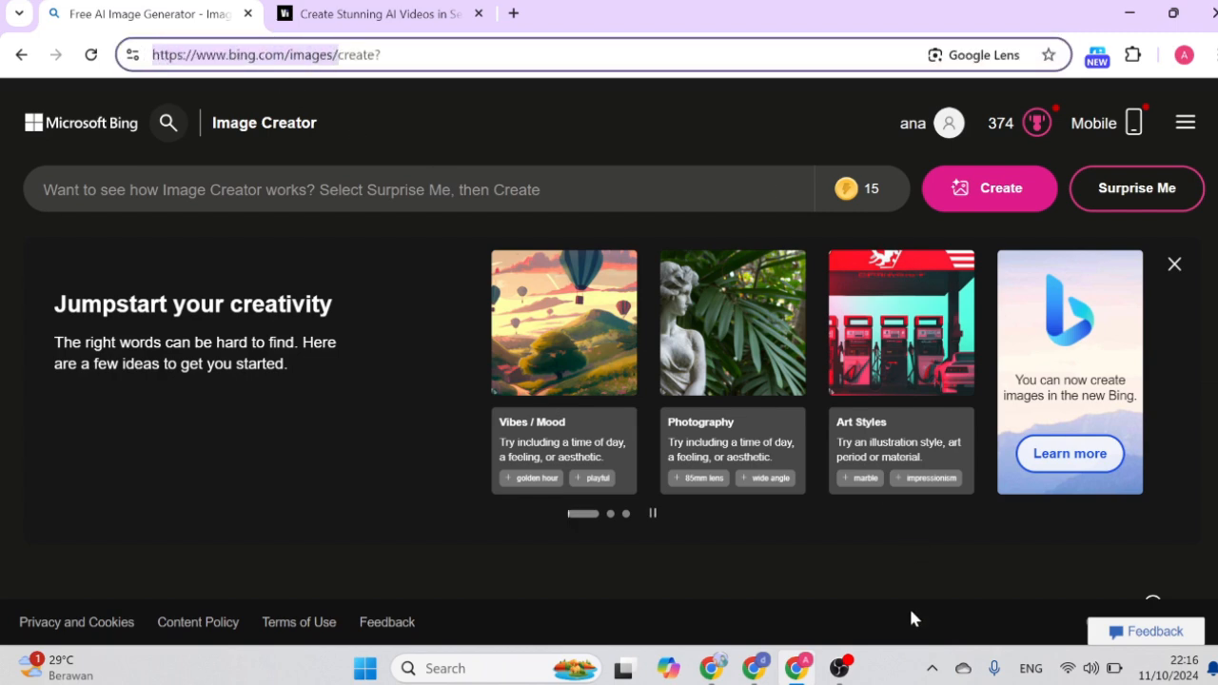
Return to ChatGPT and copy the Indonesian Visual Prompt 1 description, without its label or brackets.
{"action": "left_click", "coordinate": [710, 668]}
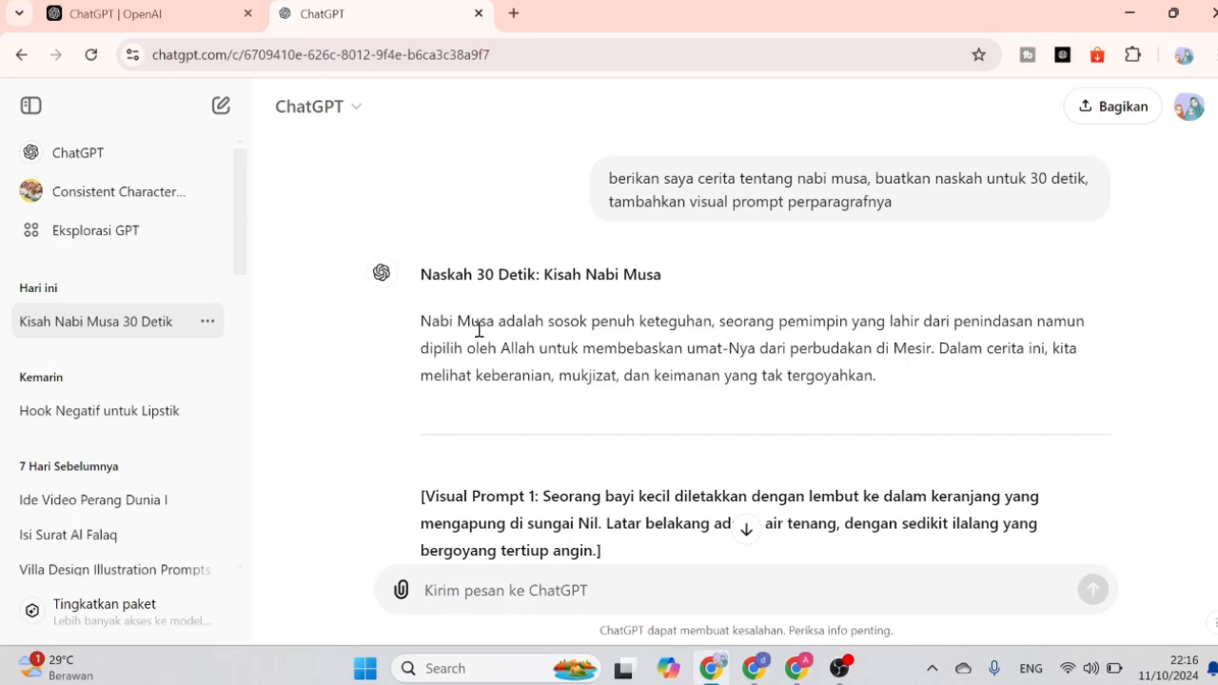
{"action": "scroll", "coordinate": [514, 362], "scroll_direction": "down", "scroll_amount": 2}
{"action": "left_click_drag", "start_coordinate": [543, 302], "coordinate": [592, 350]}
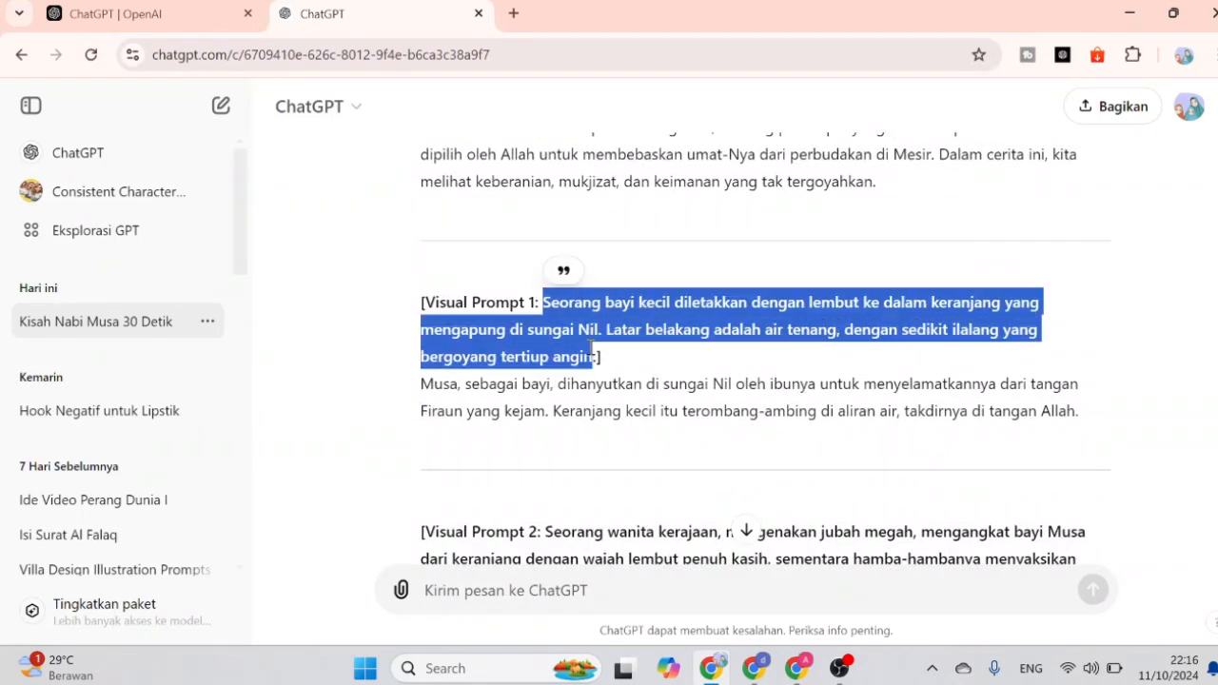
{"action": "left_click", "coordinate": [614, 360]}
{"action": "left_click_drag", "start_coordinate": [544, 302], "coordinate": [602, 356]}
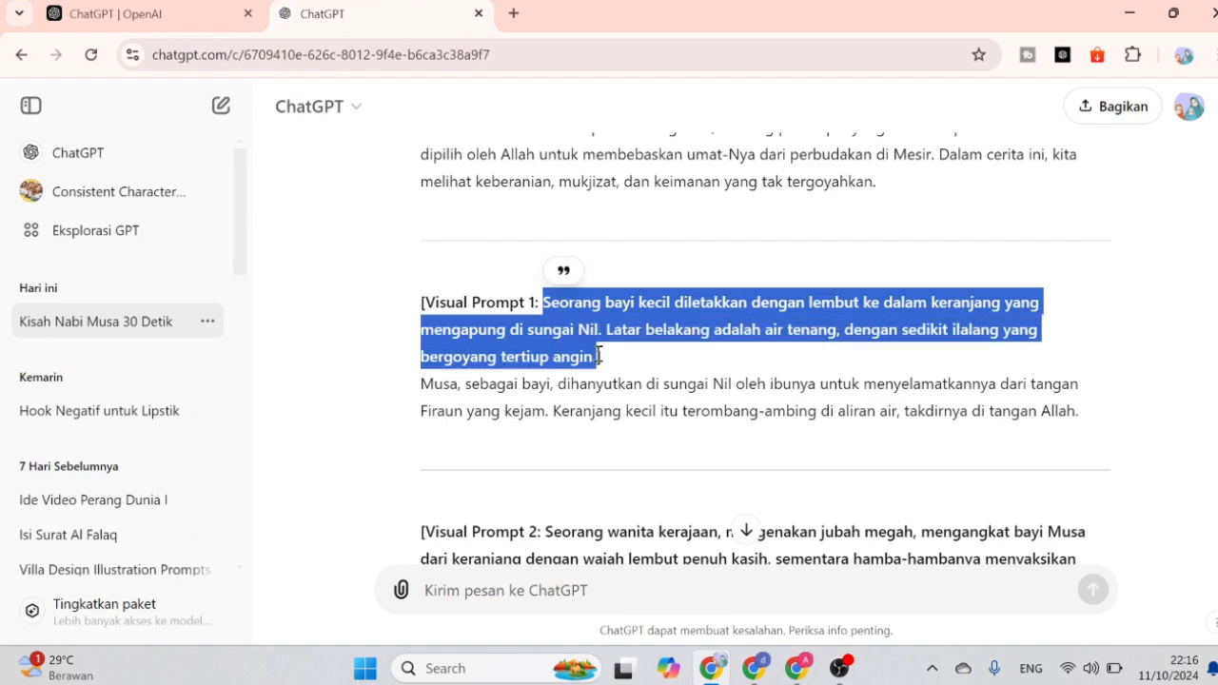
Paste the copied Visual Prompt 1 text into Bing Image Creator's prompt and generate the images.
{"action": "left_click", "coordinate": [797, 669]}
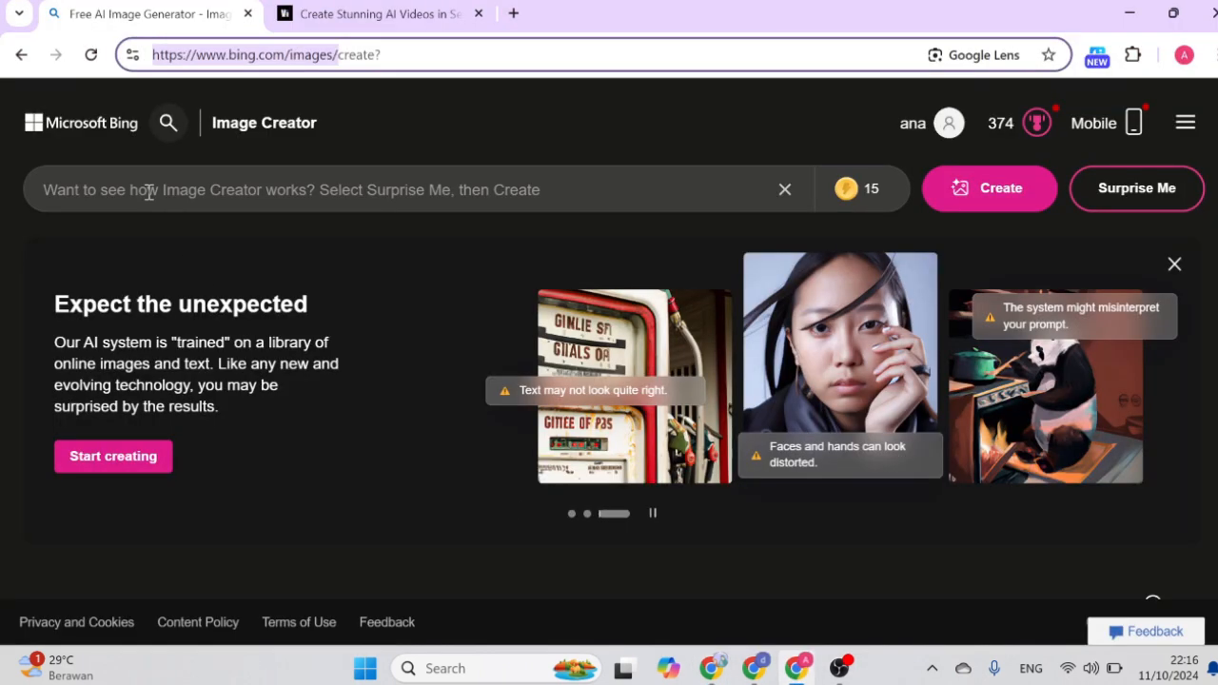
{"action": "left_click", "coordinate": [149, 191]}
{"action": "key", "text": "ctrl+v"}
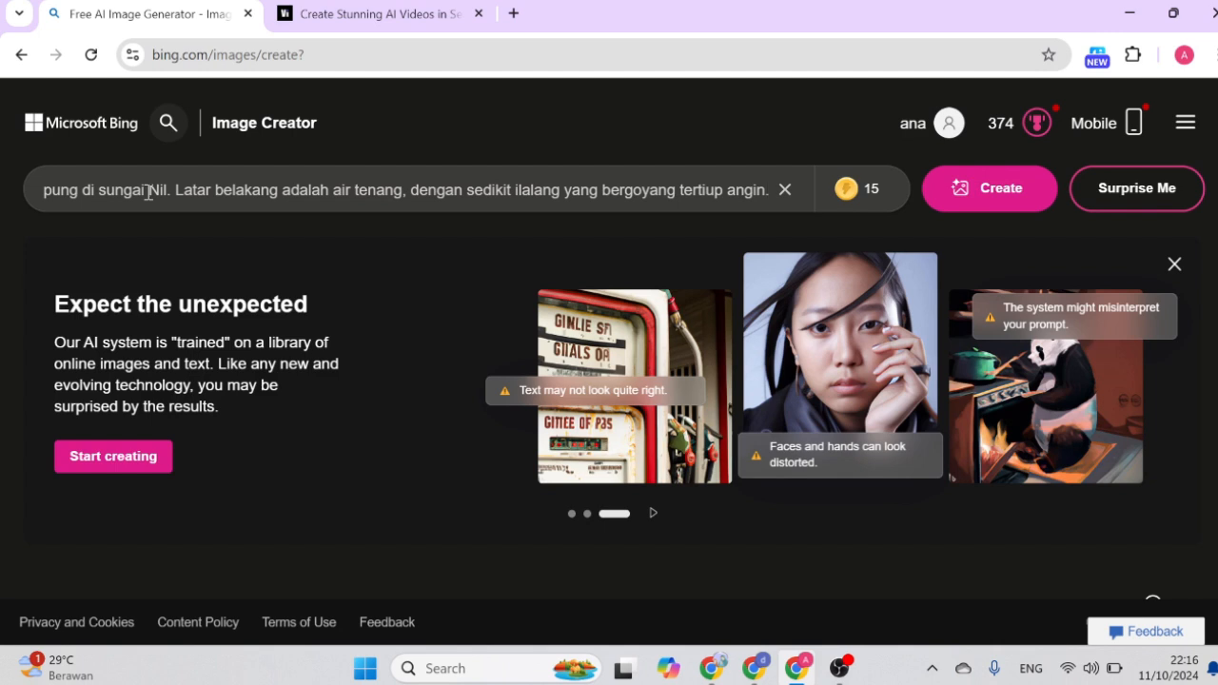
{"action": "left_click_drag", "start_coordinate": [59, 190], "coordinate": [576, 190]}
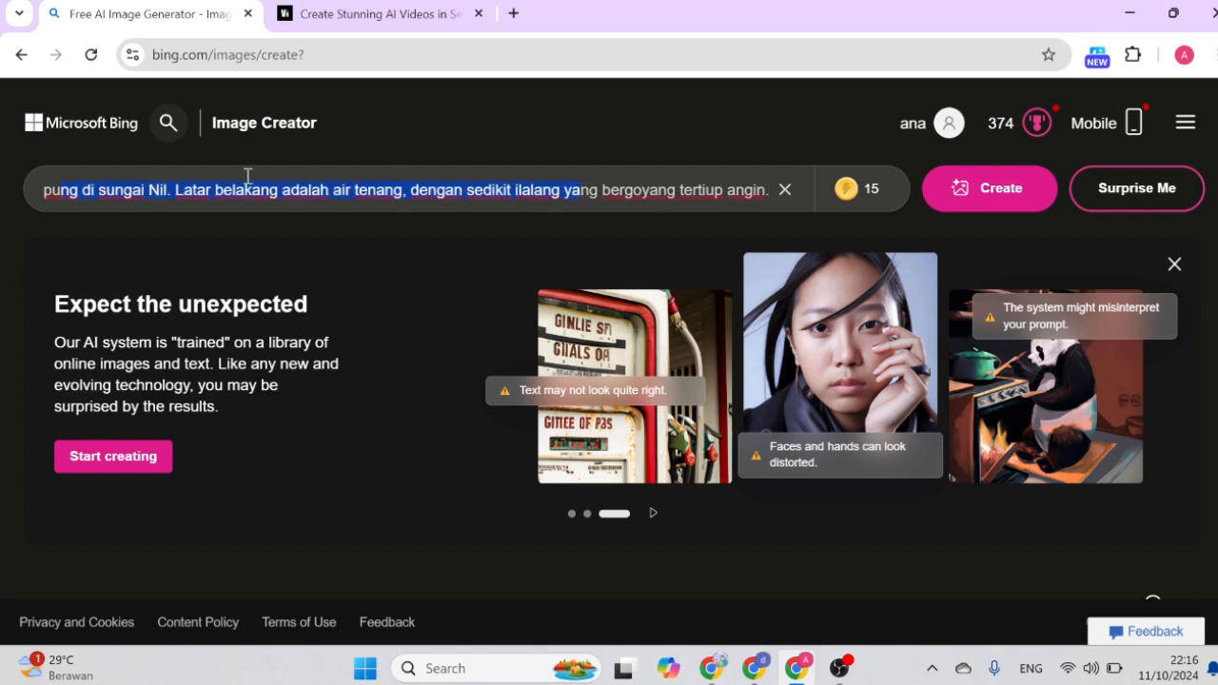
{"action": "left_click", "coordinate": [215, 189]}
{"action": "left_click_drag", "start_coordinate": [169, 192], "coordinate": [620, 201]}
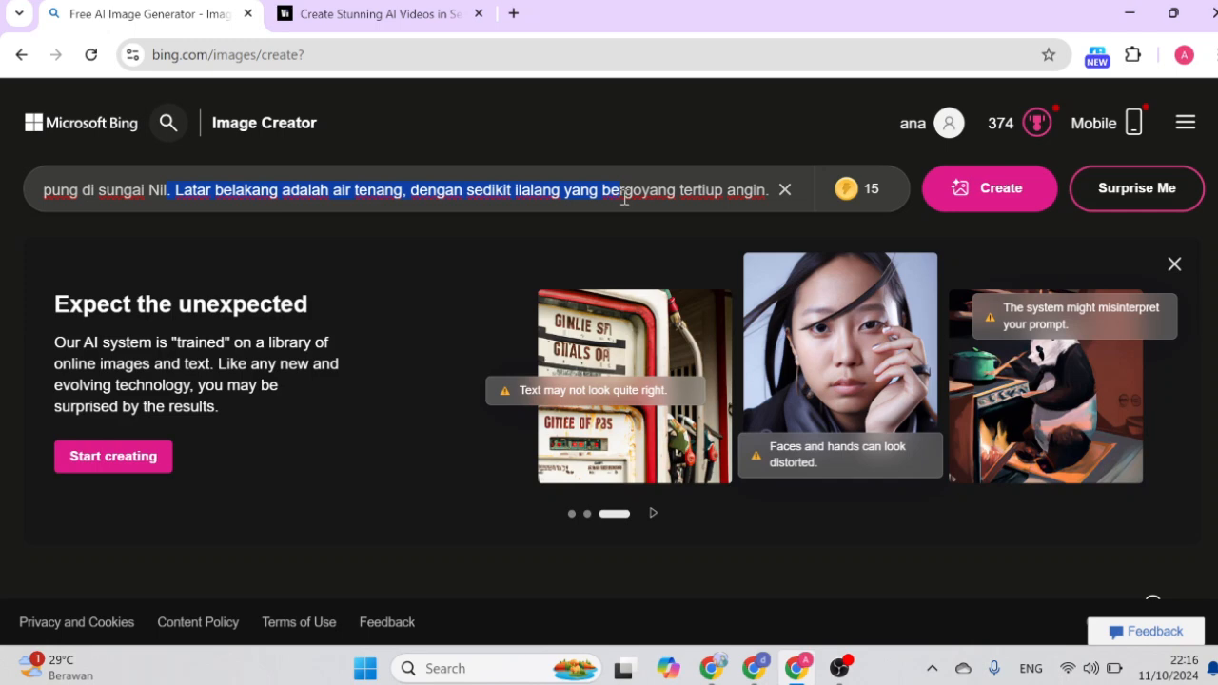
{"action": "left_click", "coordinate": [998, 196]}
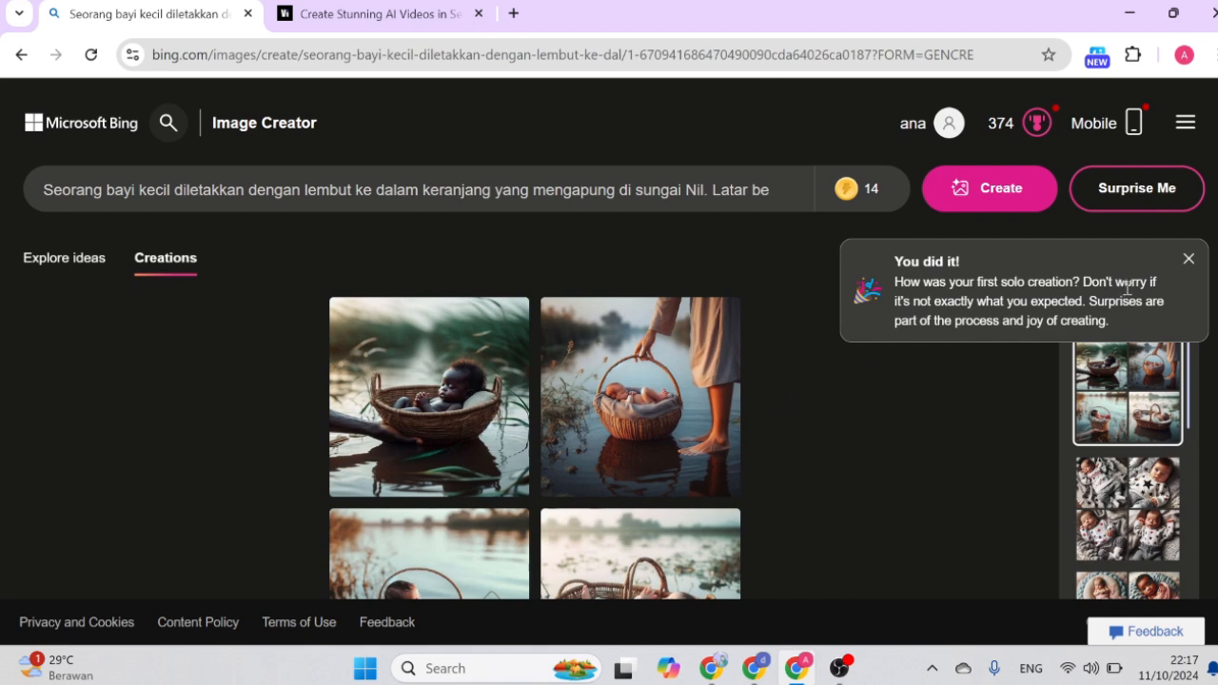
Dismiss the notification, review the generated images, and download the one of the baby in a white cloth in a floating basket.
{"action": "left_click", "coordinate": [1189, 259]}
{"action": "scroll", "coordinate": [547, 405], "scroll_direction": "down", "scroll_amount": 1}
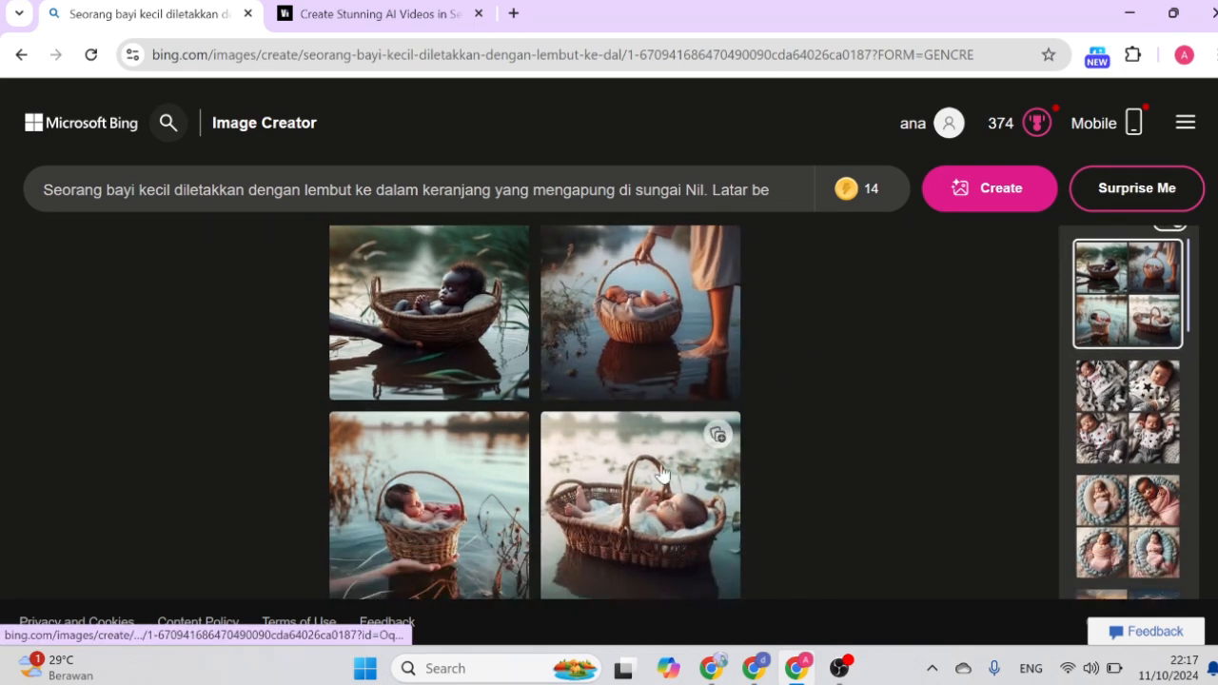
{"action": "scroll", "coordinate": [495, 433], "scroll_direction": "down", "scroll_amount": 2}
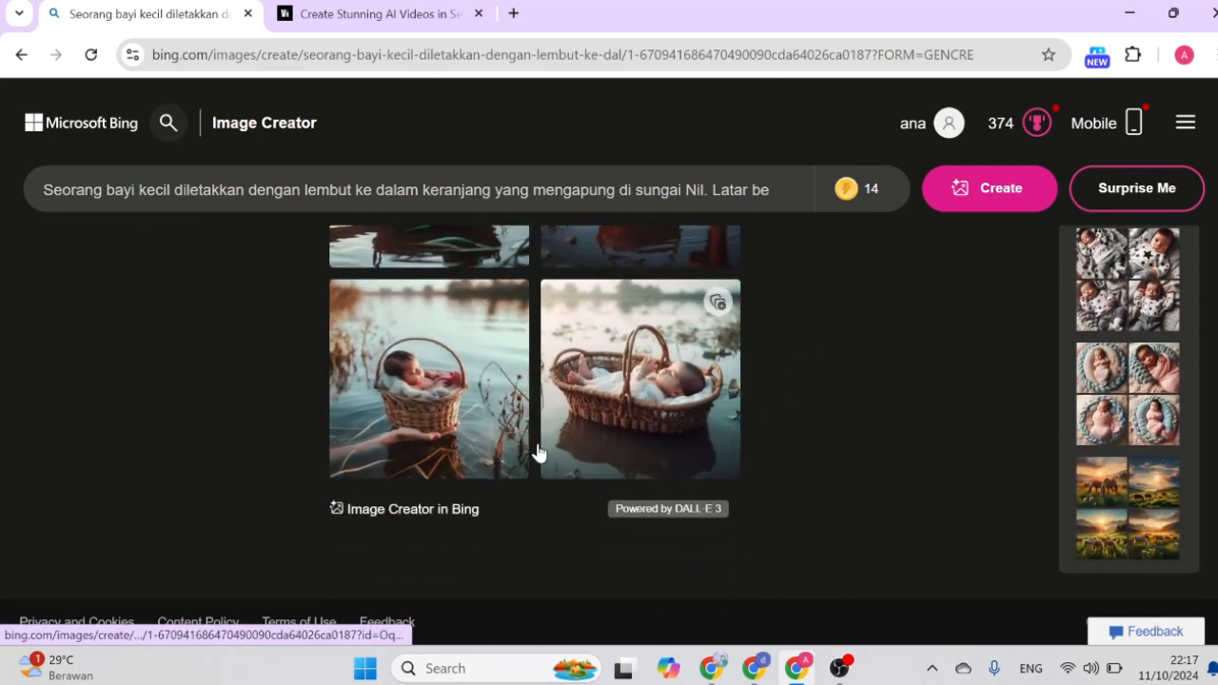
{"action": "scroll", "coordinate": [702, 409], "scroll_direction": "up", "scroll_amount": 3}
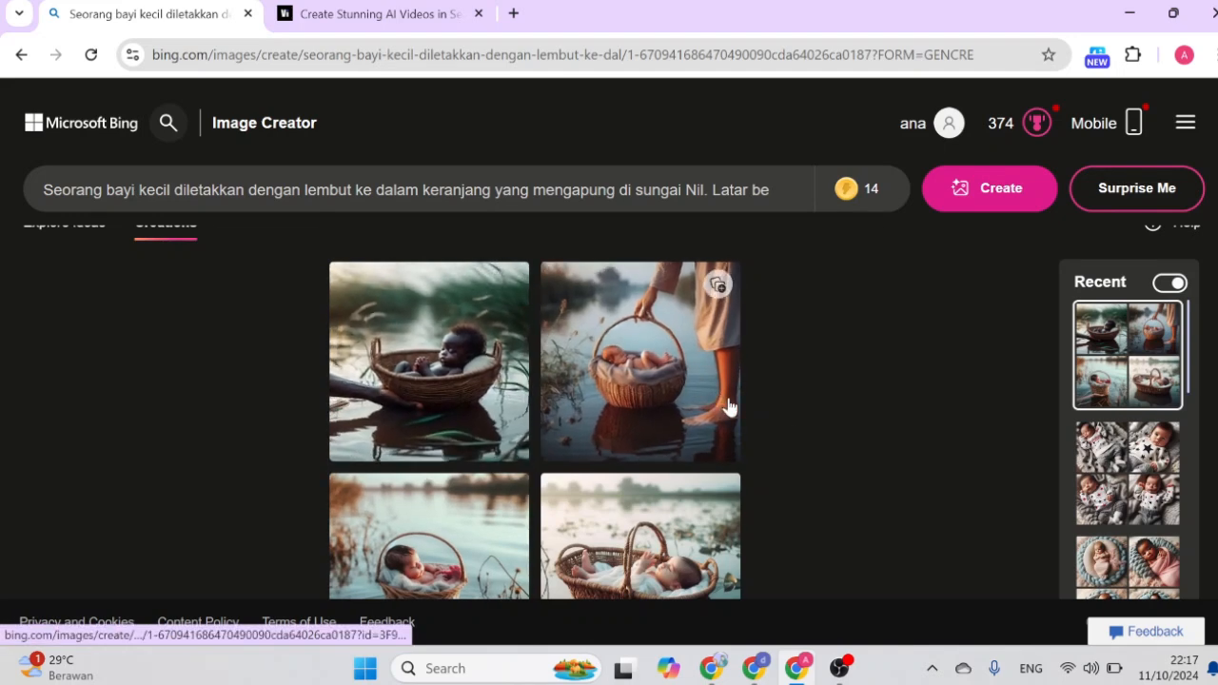
{"action": "scroll", "coordinate": [549, 462], "scroll_direction": "down", "scroll_amount": 1}
{"action": "scroll", "coordinate": [549, 461], "scroll_direction": "down", "scroll_amount": 2}
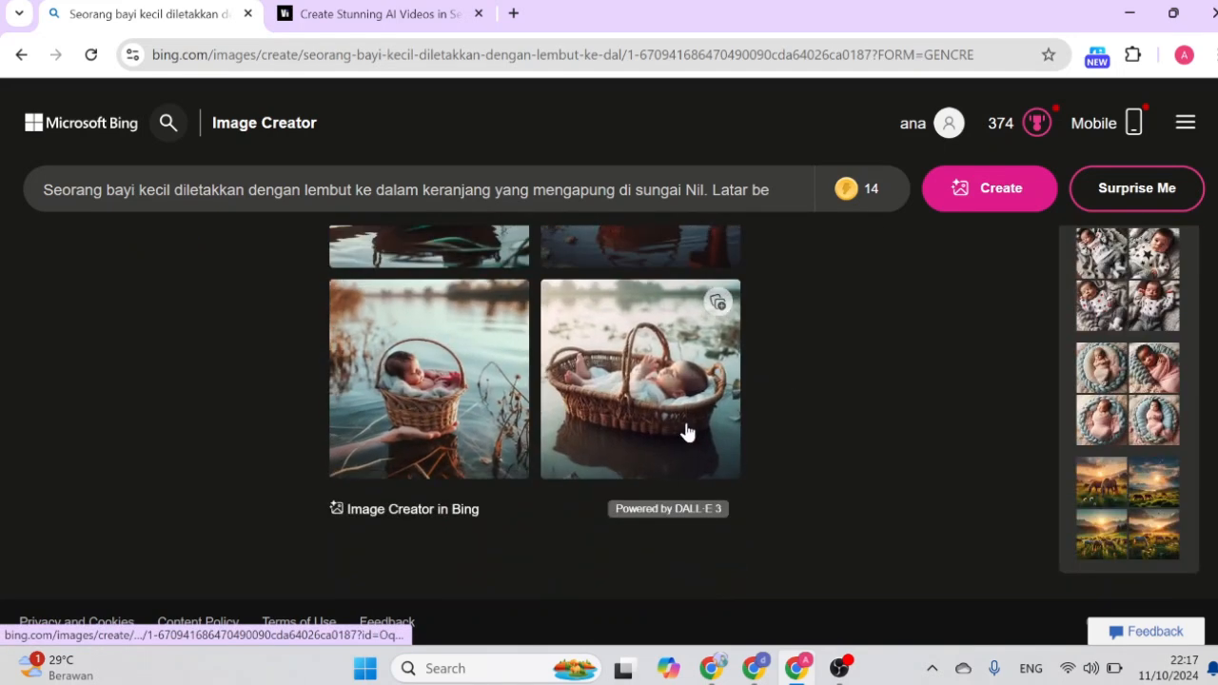
{"action": "left_click", "coordinate": [616, 405]}
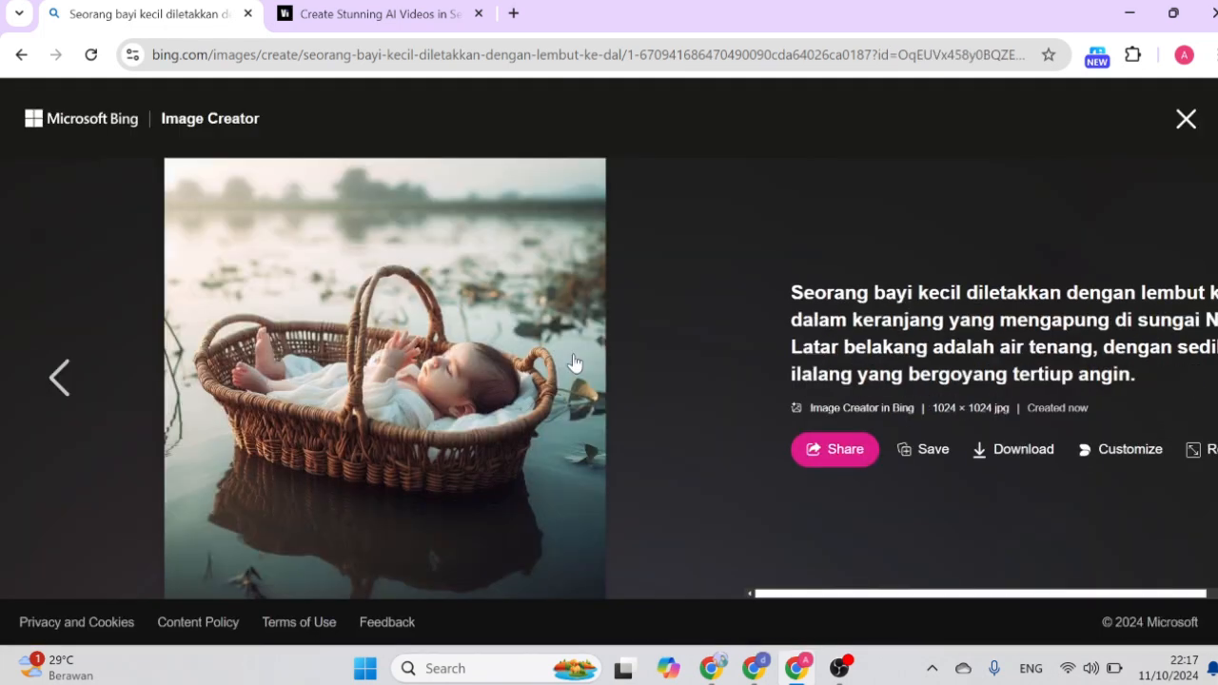
{"action": "left_click", "coordinate": [1018, 434]}
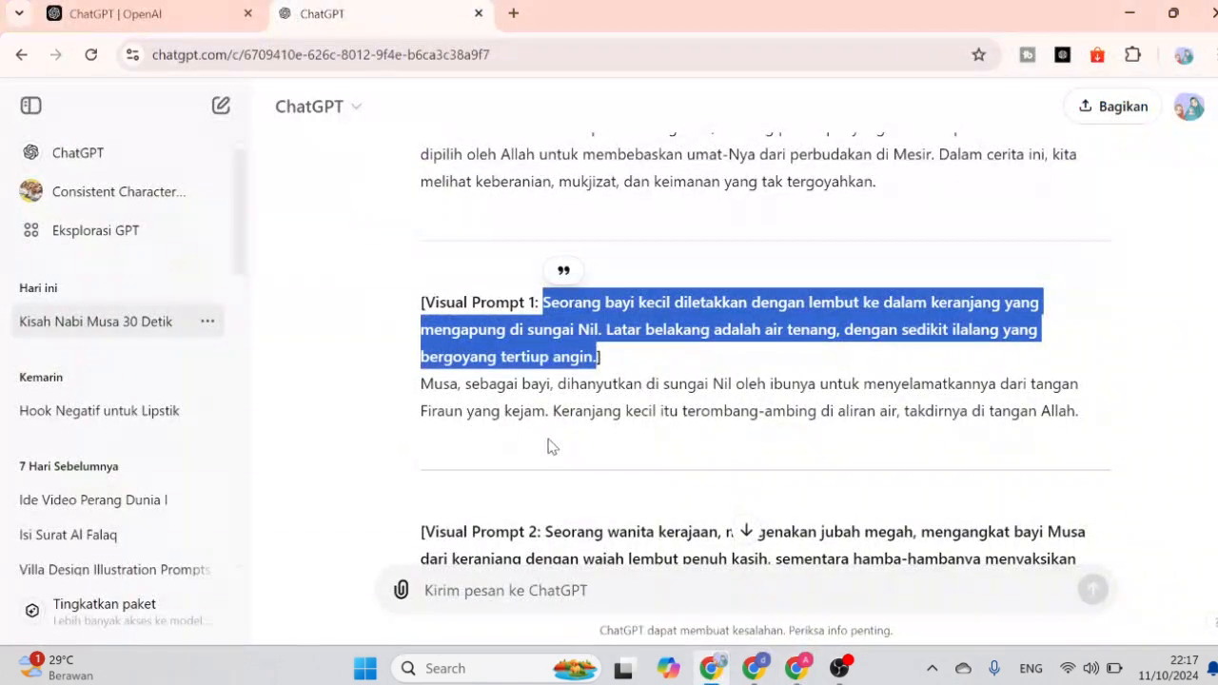
Copy the Indonesian Visual Prompt 2 description about the royal woman lifting baby Musa, without its label or brackets.
{"action": "left_click", "coordinate": [547, 452]}
{"action": "scroll", "coordinate": [552, 440], "scroll_direction": "down", "scroll_amount": 2}
{"action": "left_click_drag", "start_coordinate": [545, 339], "coordinate": [530, 393]}
{"action": "key", "text": "ctrl+c"}
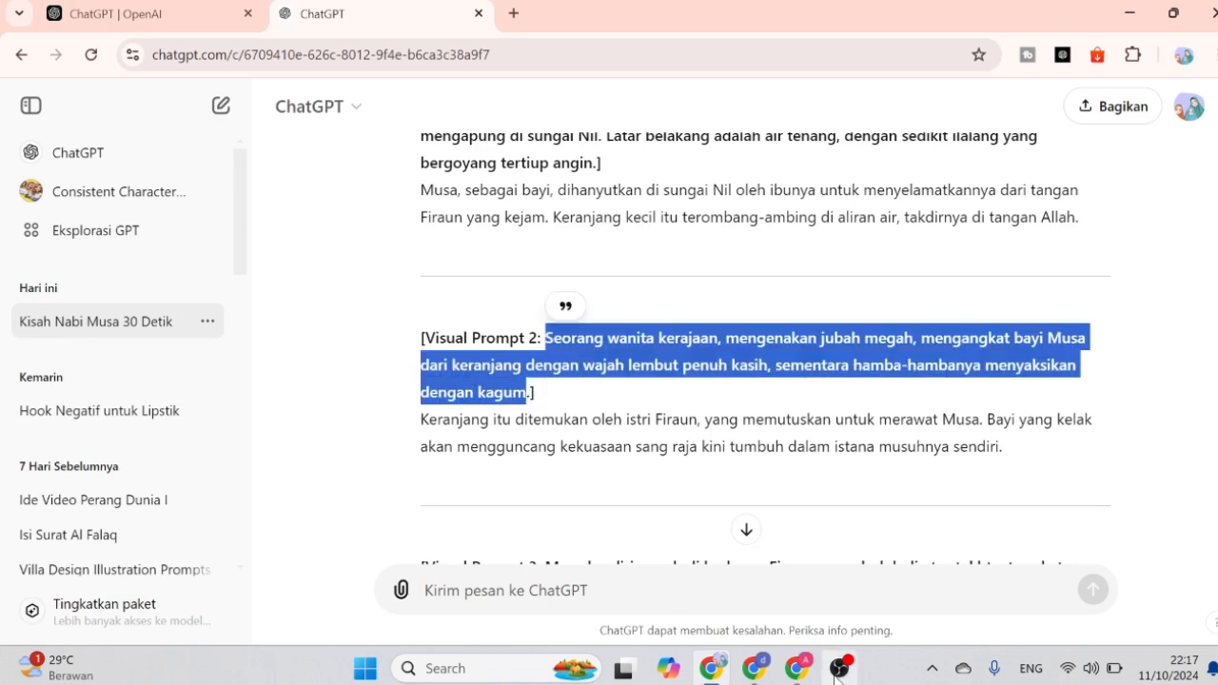
Switch to Bing Image Creator, replace the old prompt with the copied Visual Prompt 2 text, and generate the images.
{"action": "left_click", "coordinate": [797, 668]}
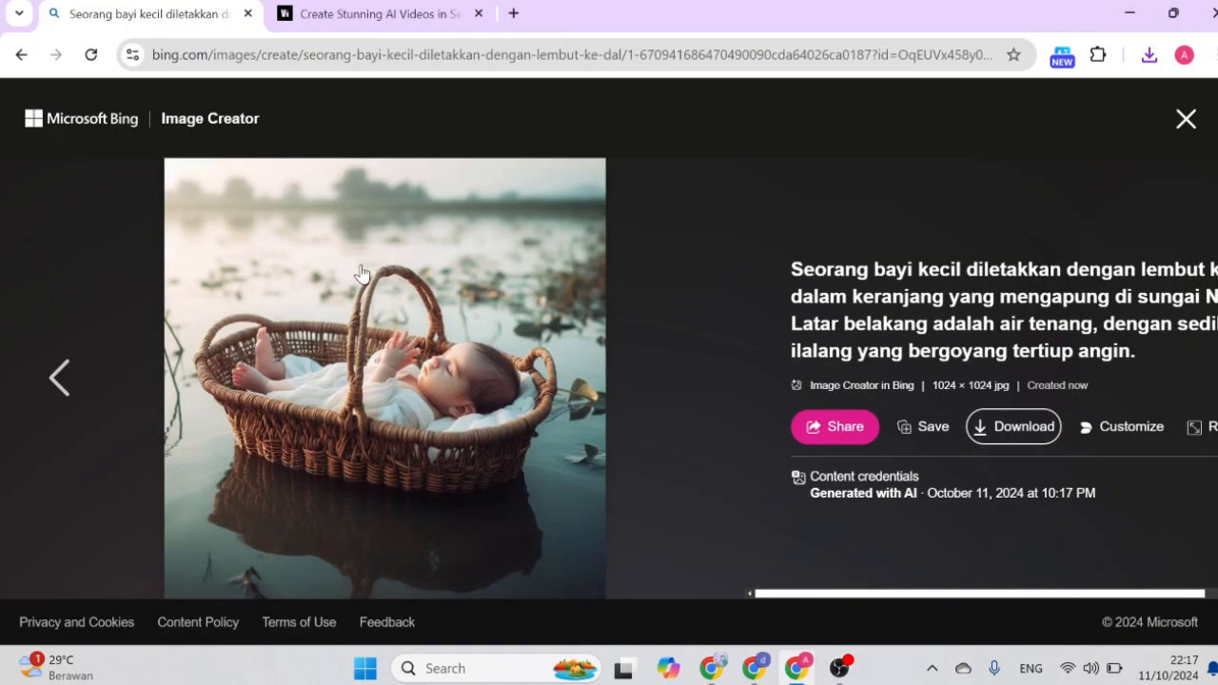
{"action": "left_click", "coordinate": [1186, 120]}
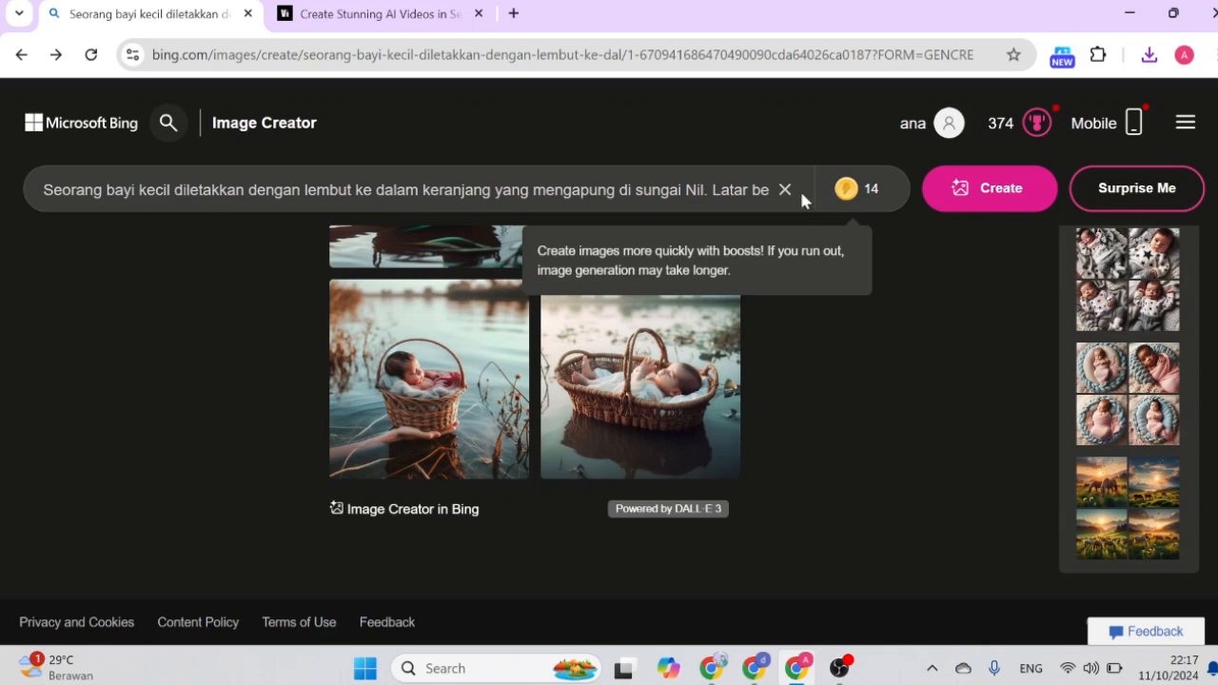
{"action": "left_click", "coordinate": [785, 189]}
{"action": "key", "text": "ctrl+v"}
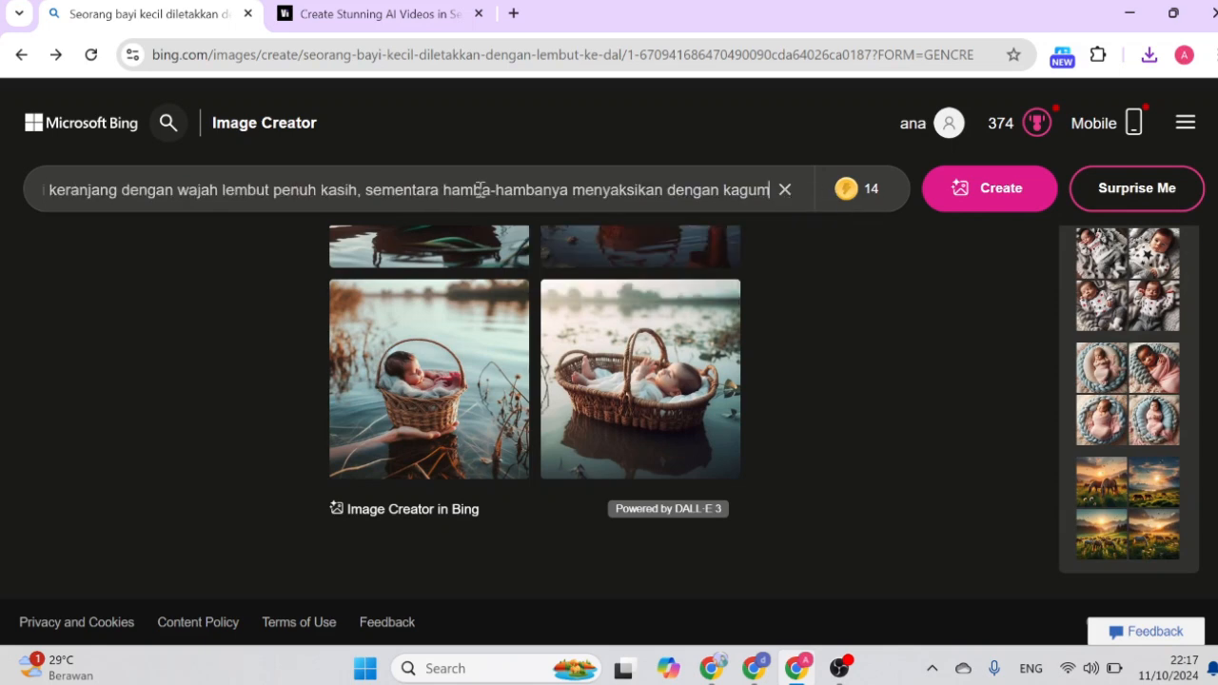
{"action": "left_click", "coordinate": [970, 195]}
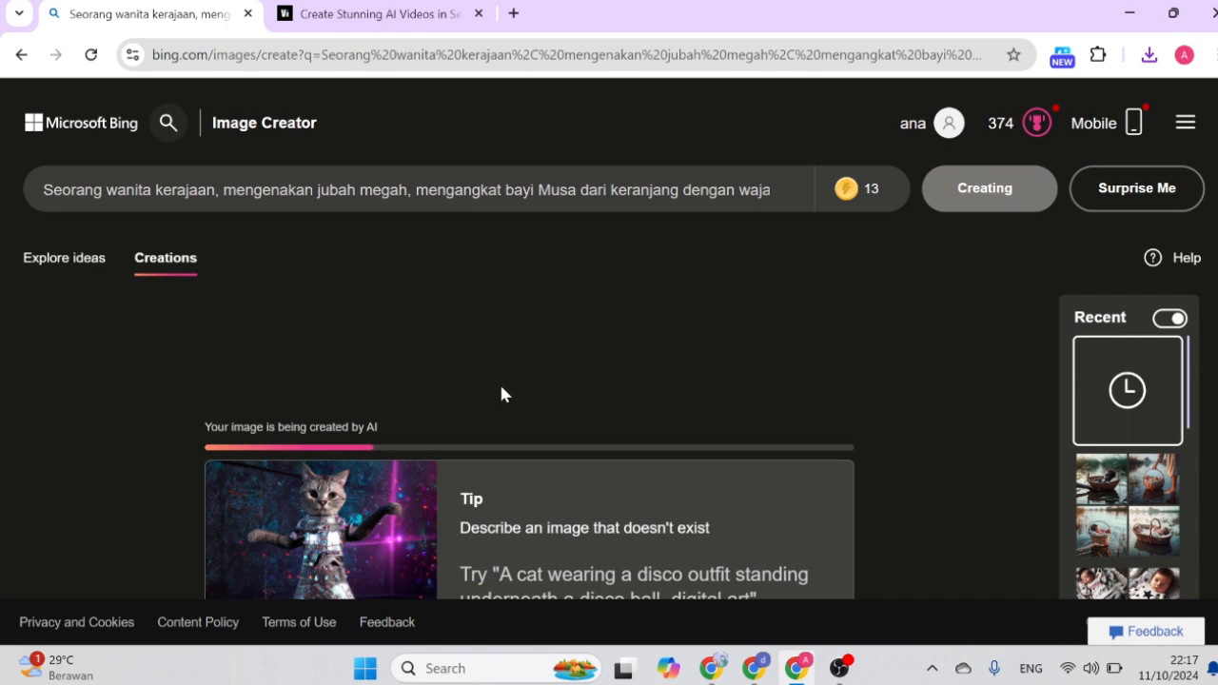
Return to ChatGPT and copy the Indonesian Visual Prompt 3 description about Musa standing before Firaun, without its label or brackets.
{"action": "left_click", "coordinate": [723, 681]}
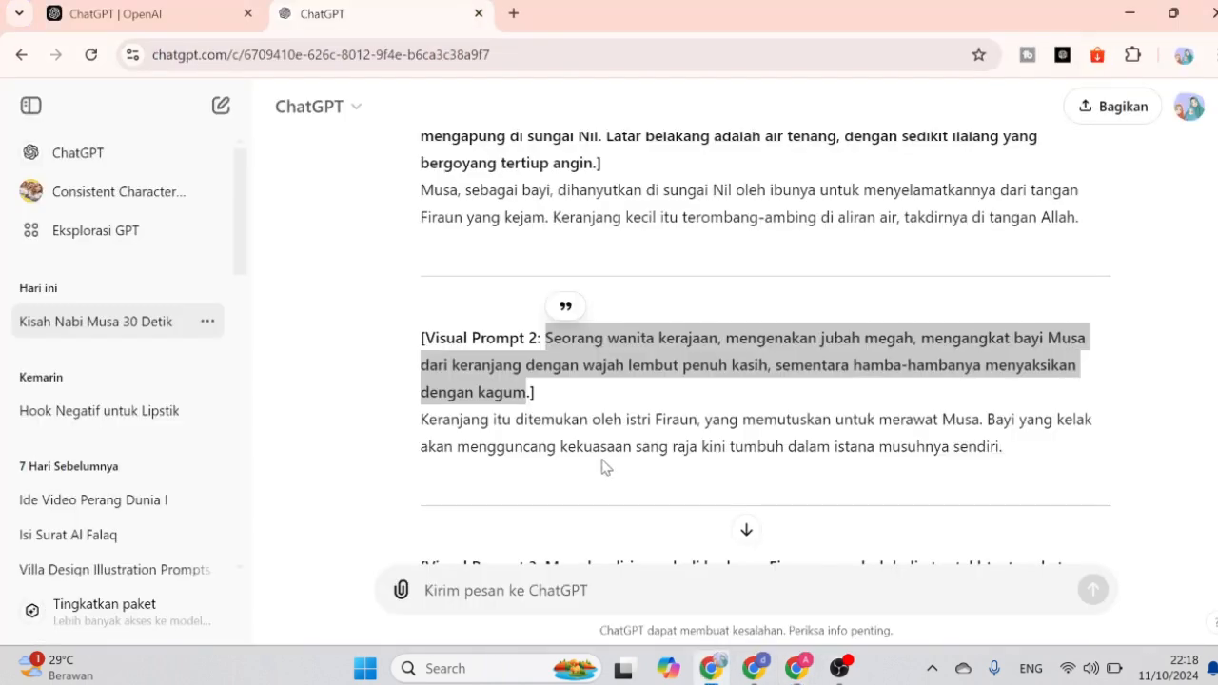
{"action": "scroll", "coordinate": [609, 462], "scroll_direction": "down", "scroll_amount": 4}
{"action": "scroll", "coordinate": [583, 367], "scroll_direction": "down", "scroll_amount": 2}
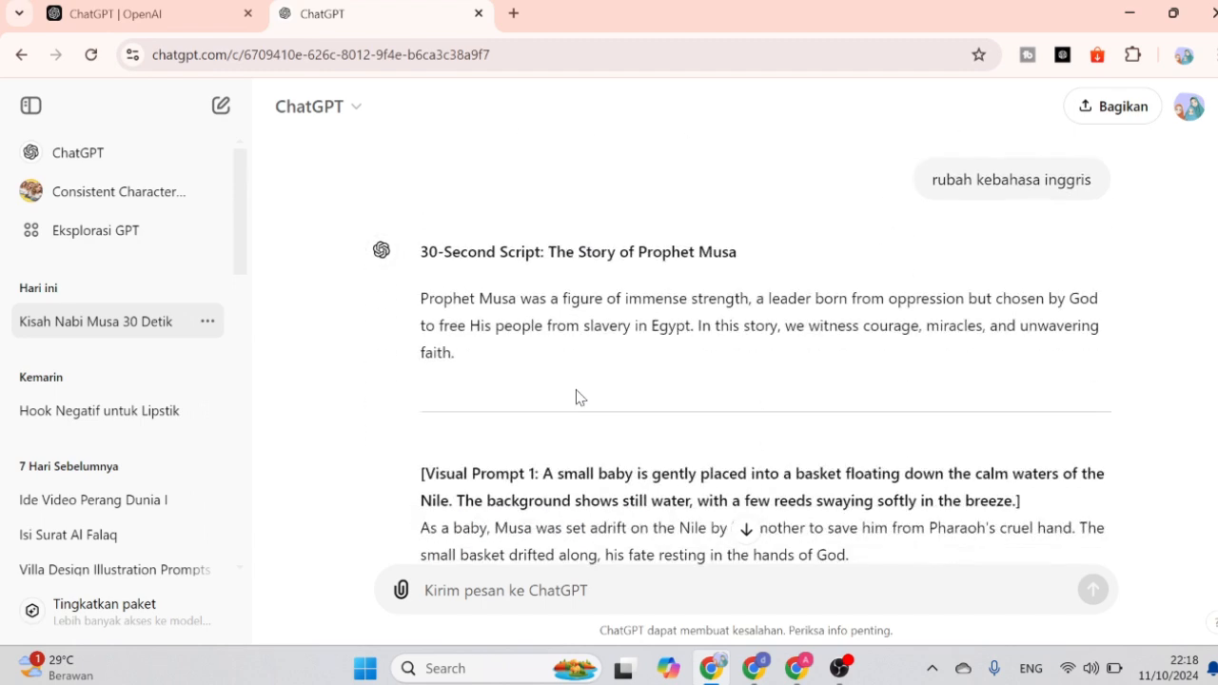
{"action": "scroll", "coordinate": [576, 395], "scroll_direction": "up", "scroll_amount": 4}
{"action": "left_click", "coordinate": [550, 373]}
{"action": "left_click_drag", "start_coordinate": [549, 373], "coordinate": [968, 402]}
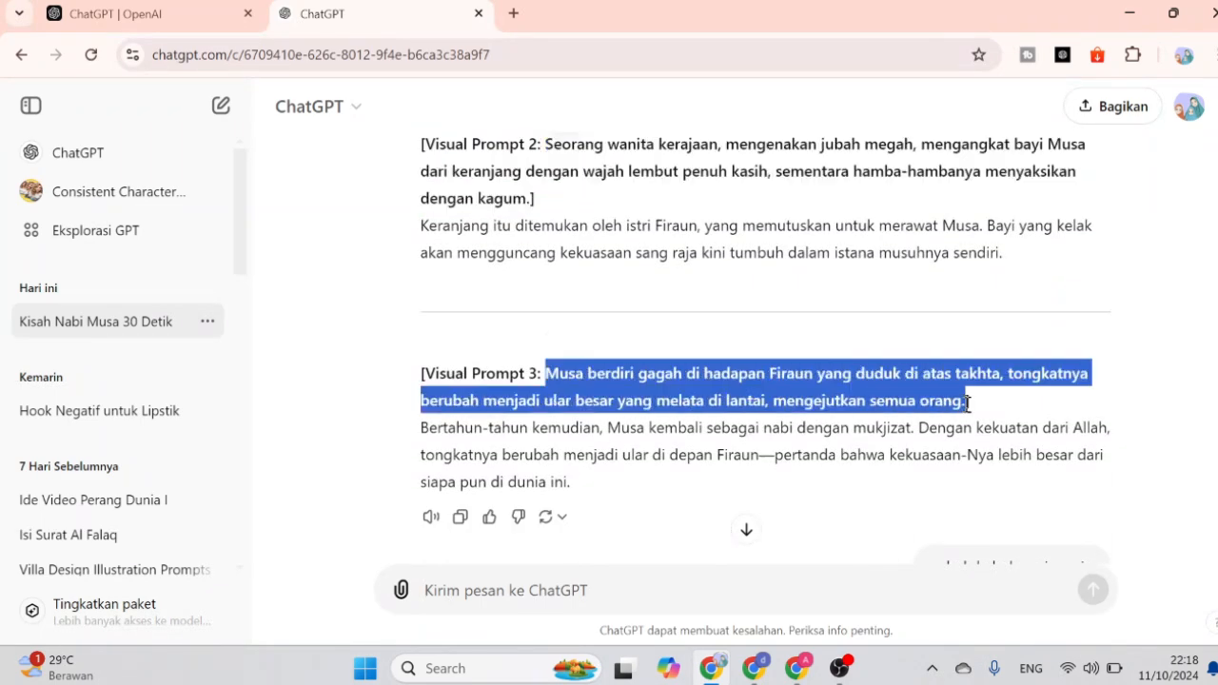
Switch to Bing Image Creator and download the image of the queen in golden robes holding the baby in a basket.
{"action": "left_click", "coordinate": [796, 668]}
{"action": "scroll", "coordinate": [726, 414], "scroll_direction": "down", "scroll_amount": 2}
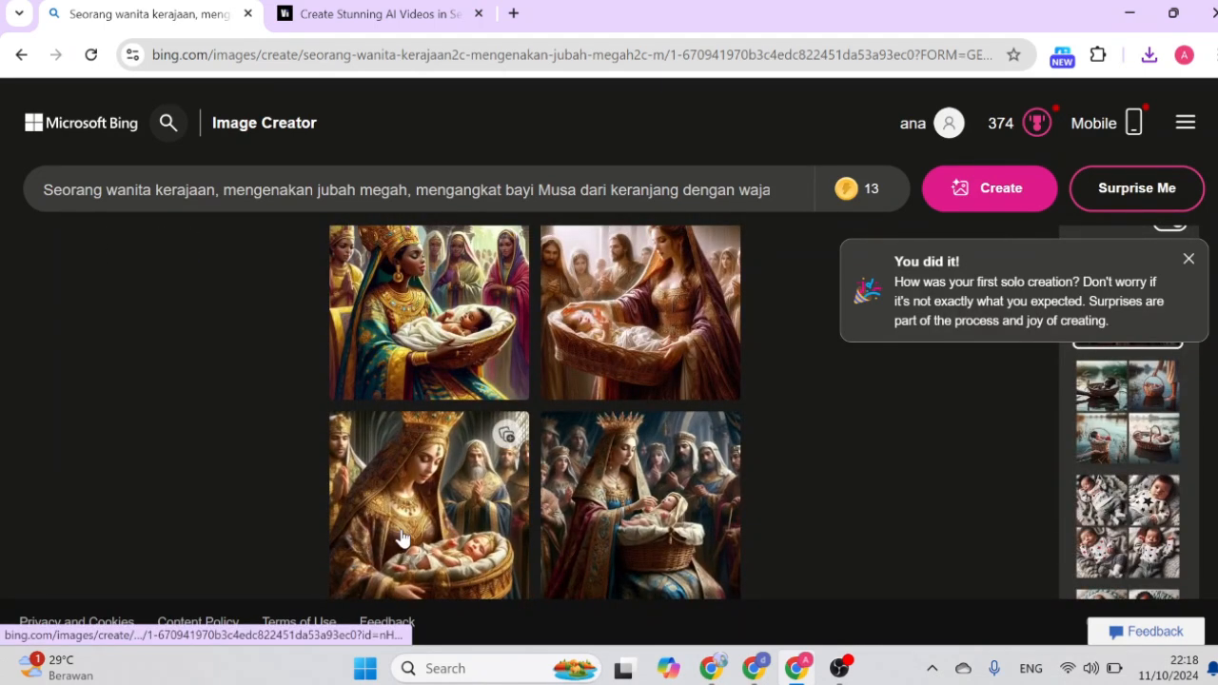
{"action": "left_click", "coordinate": [400, 548]}
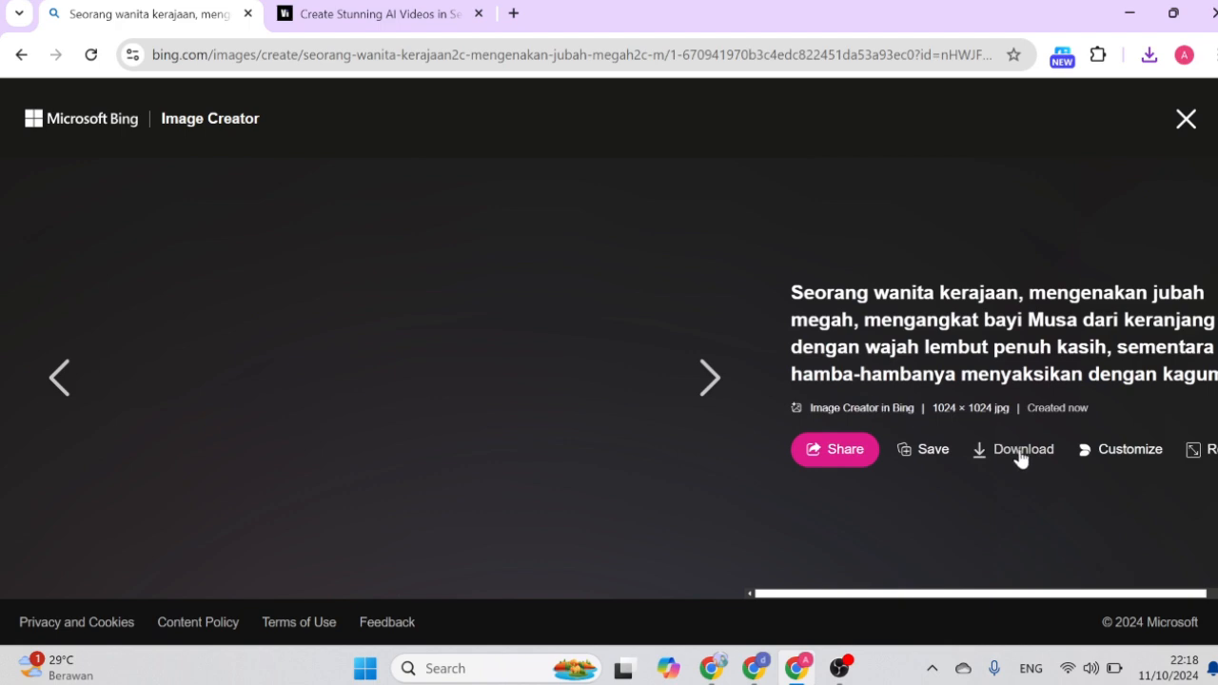
{"action": "left_click", "coordinate": [1016, 451]}
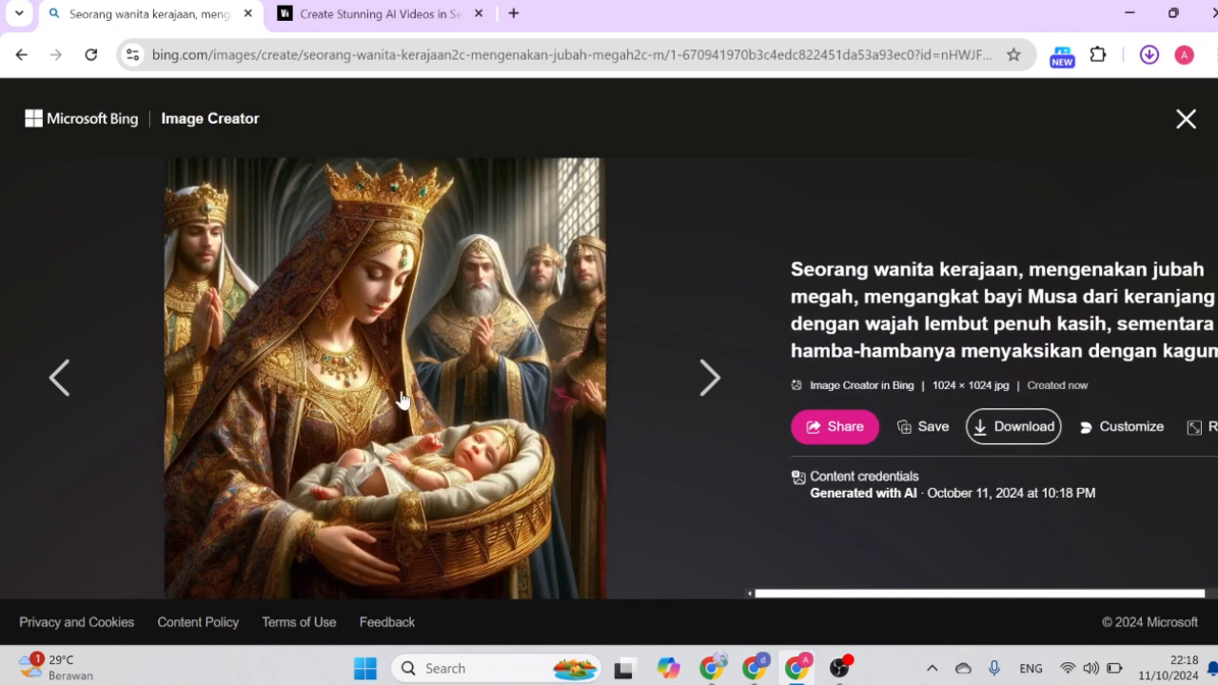
Browse the other generated queen images, and generate new images from the copied Visual Prompt 3 text.
{"action": "left_click", "coordinate": [66, 378]}
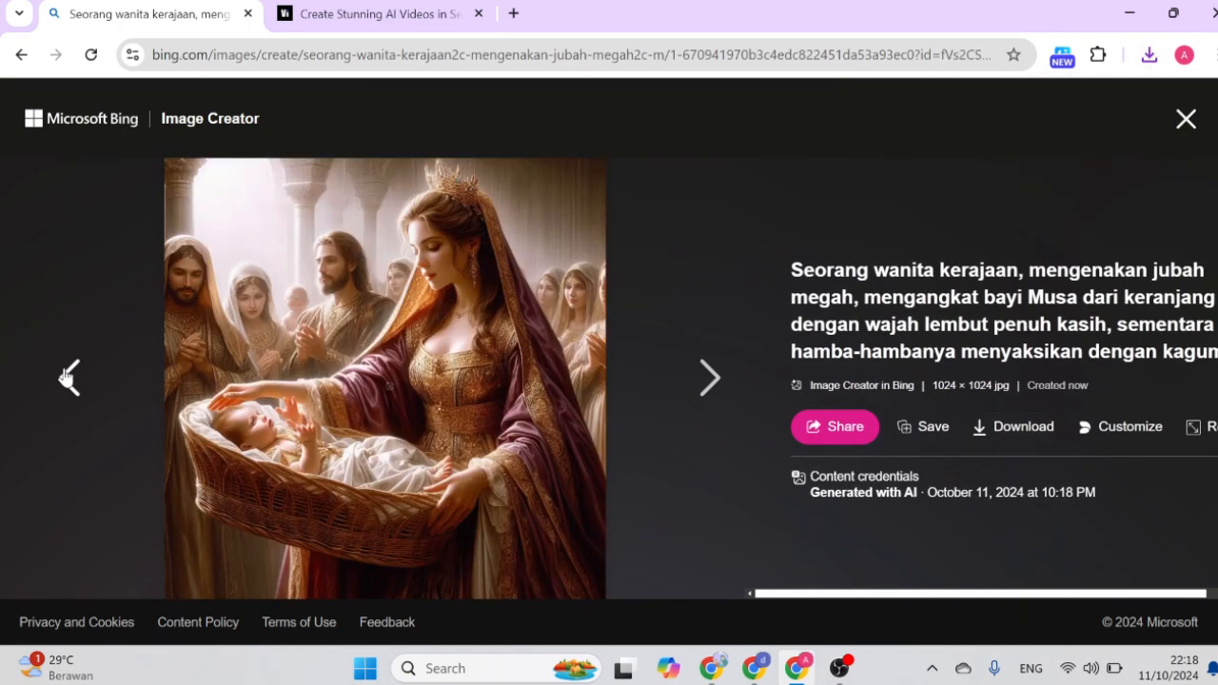
{"action": "left_click", "coordinate": [66, 378]}
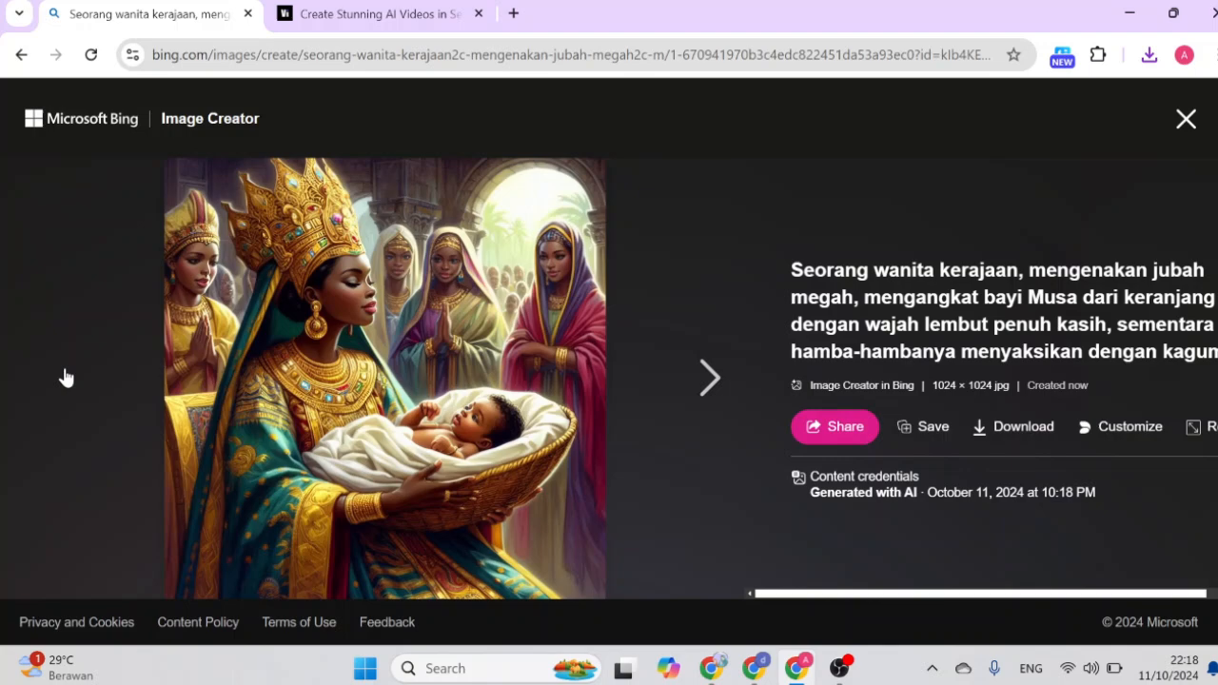
{"action": "left_click", "coordinate": [717, 393]}
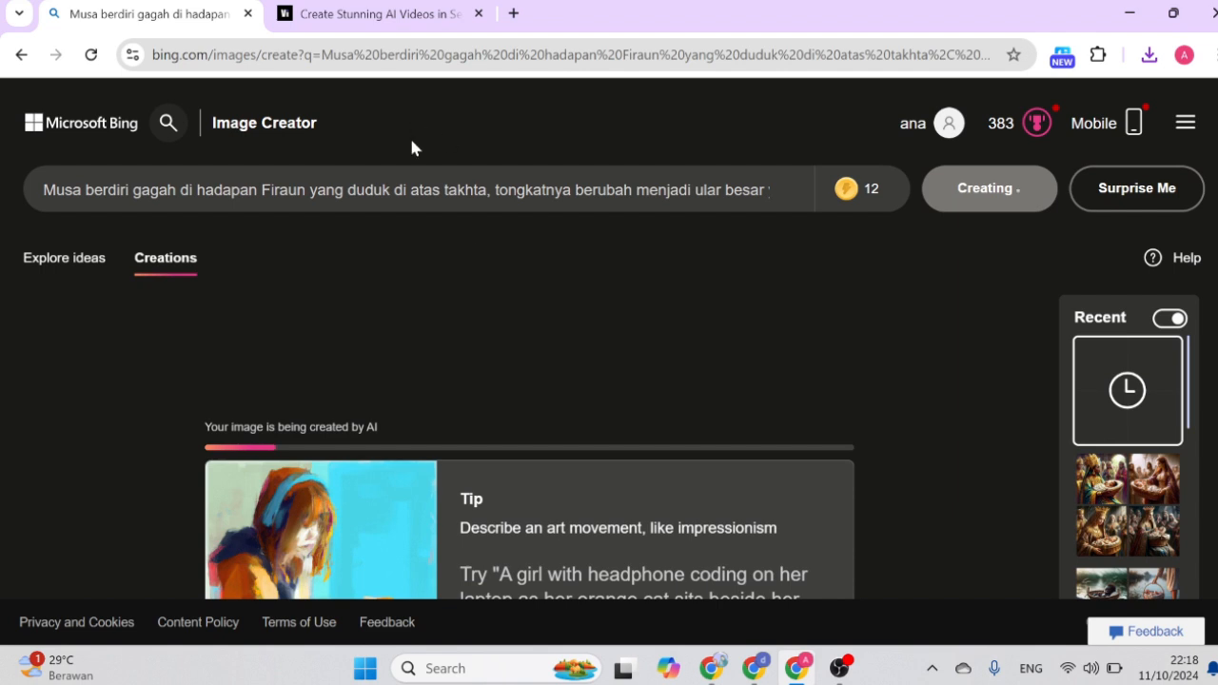
Switch to Vidu's image-to-video page and look at its web address, vidu.studio/create/img2video.
{"action": "left_click", "coordinate": [335, 17]}
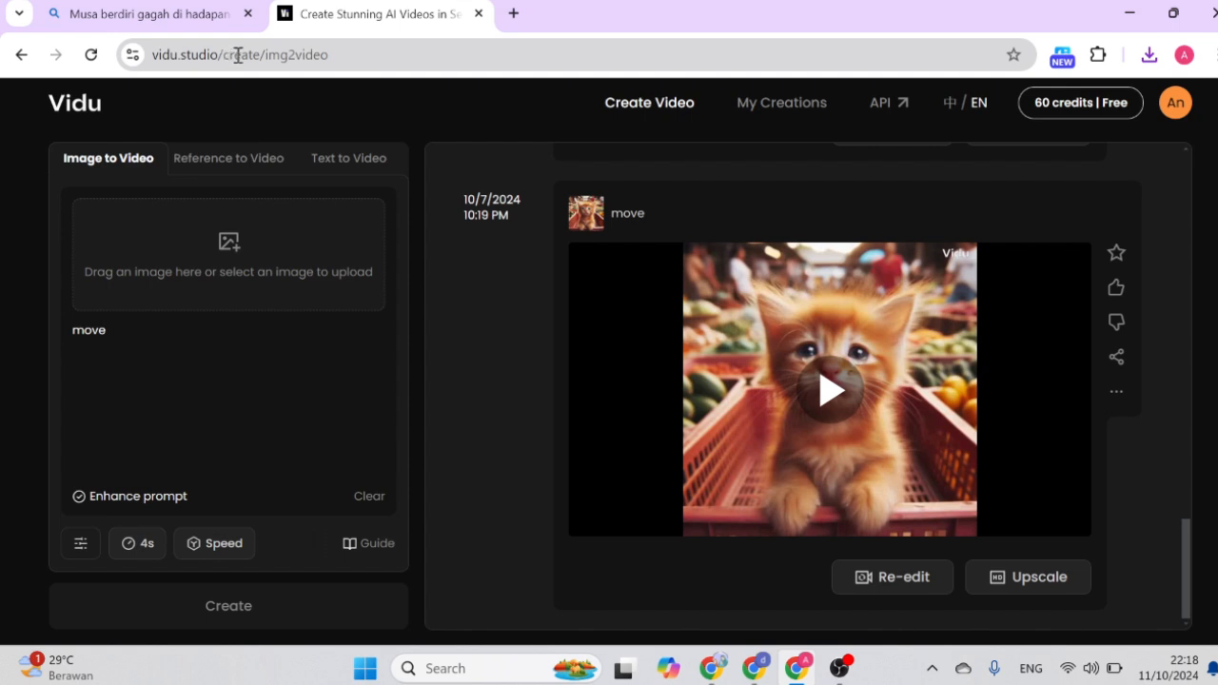
{"action": "left_click_drag", "start_coordinate": [337, 54], "coordinate": [150, 48]}
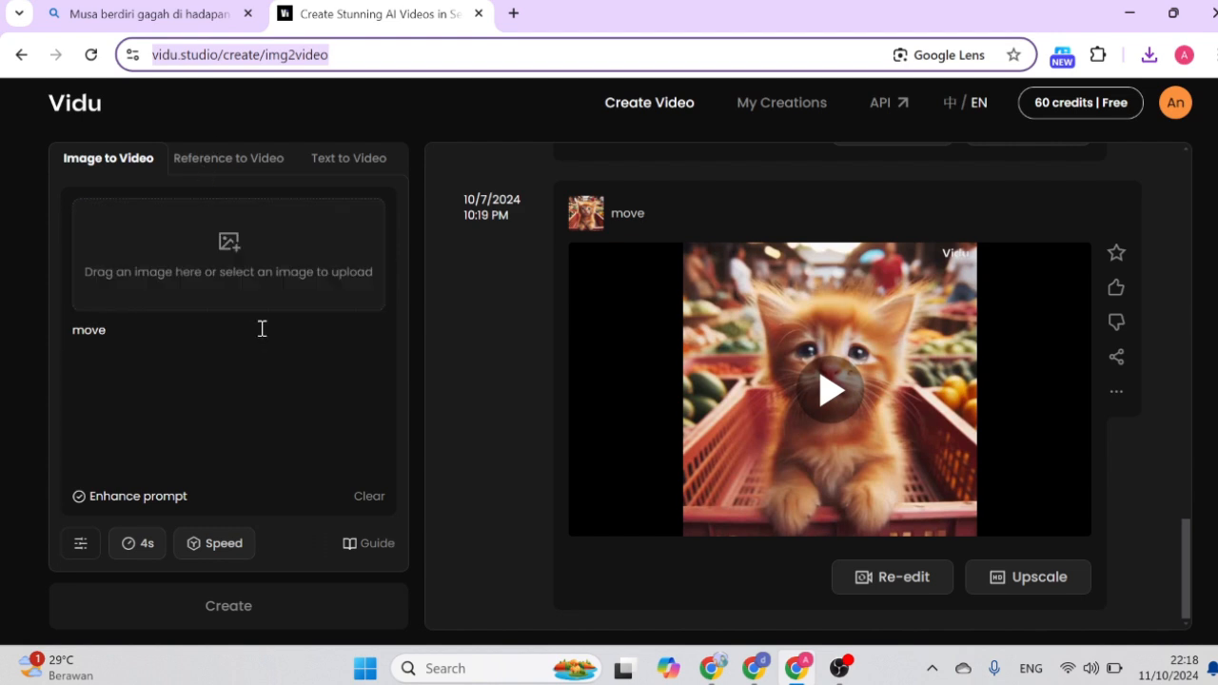
{"action": "left_click", "coordinate": [471, 385]}
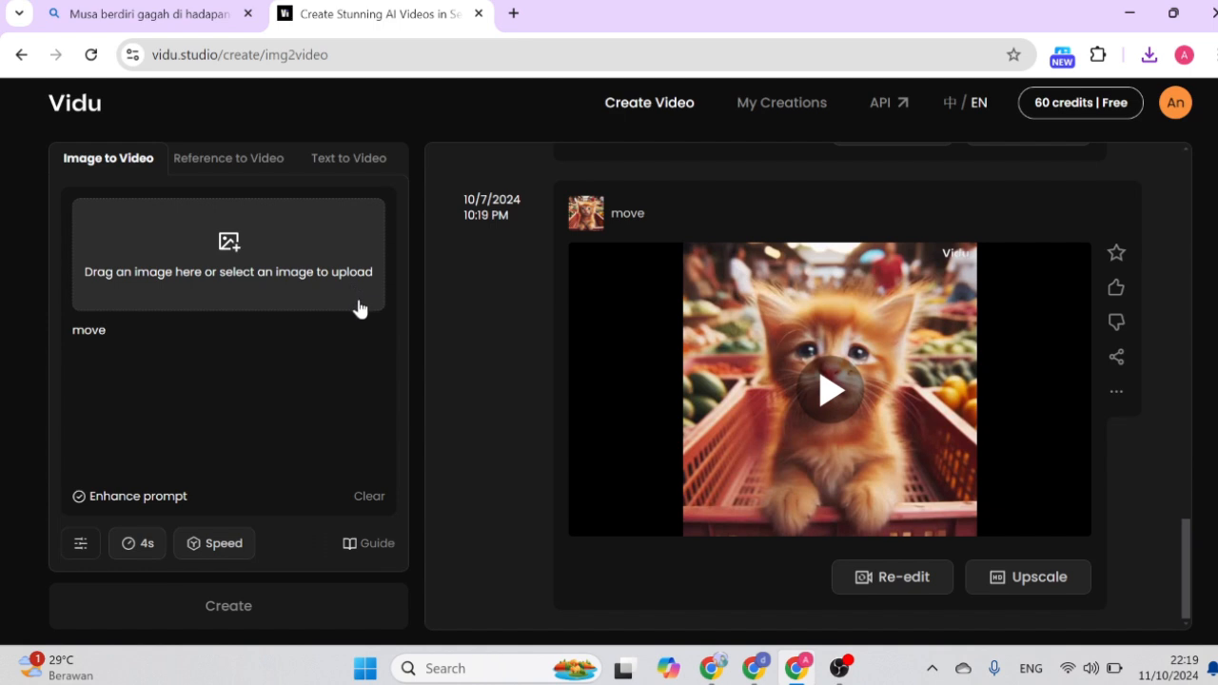
Upload the downloaded baby-in-basket image and create a 4s video from it with the prompt "move".
{"action": "left_click", "coordinate": [226, 249]}
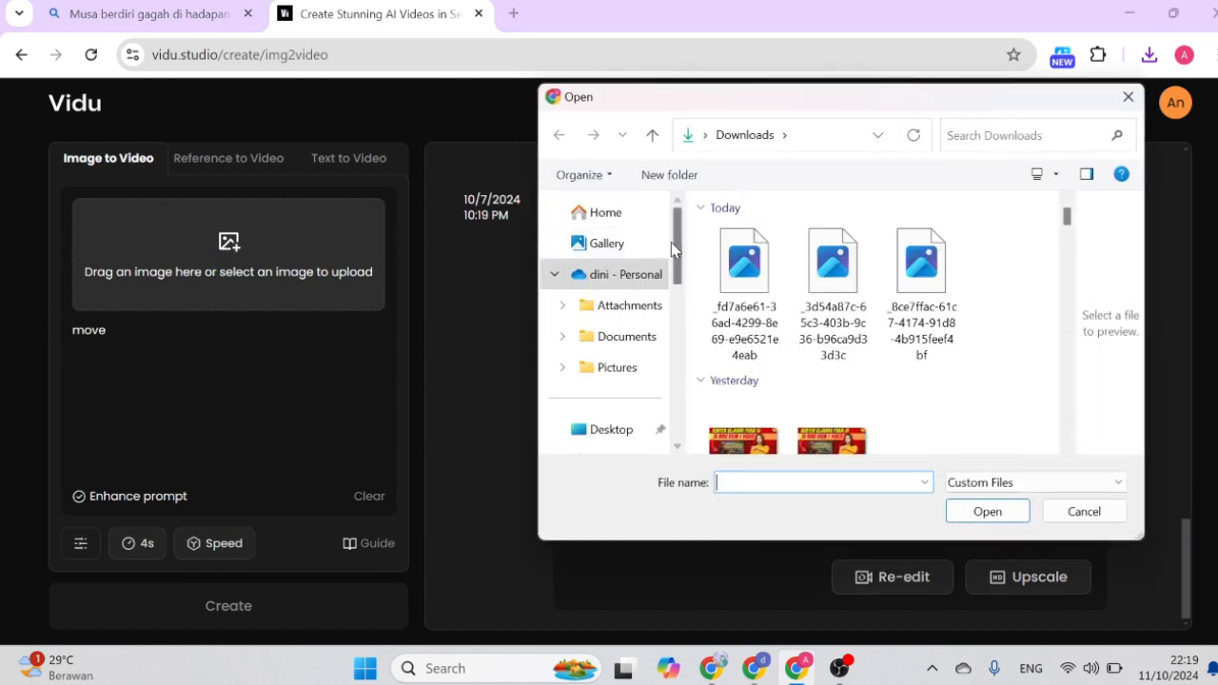
{"action": "left_click", "coordinate": [919, 261]}
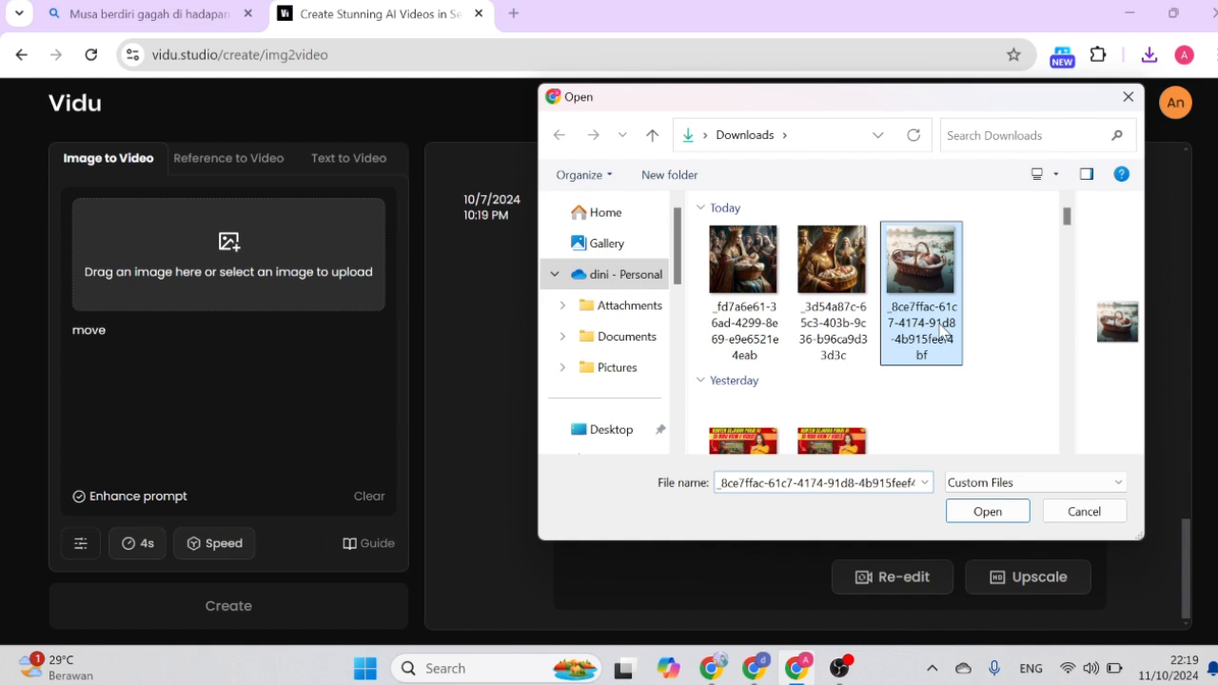
{"action": "left_click", "coordinate": [973, 515]}
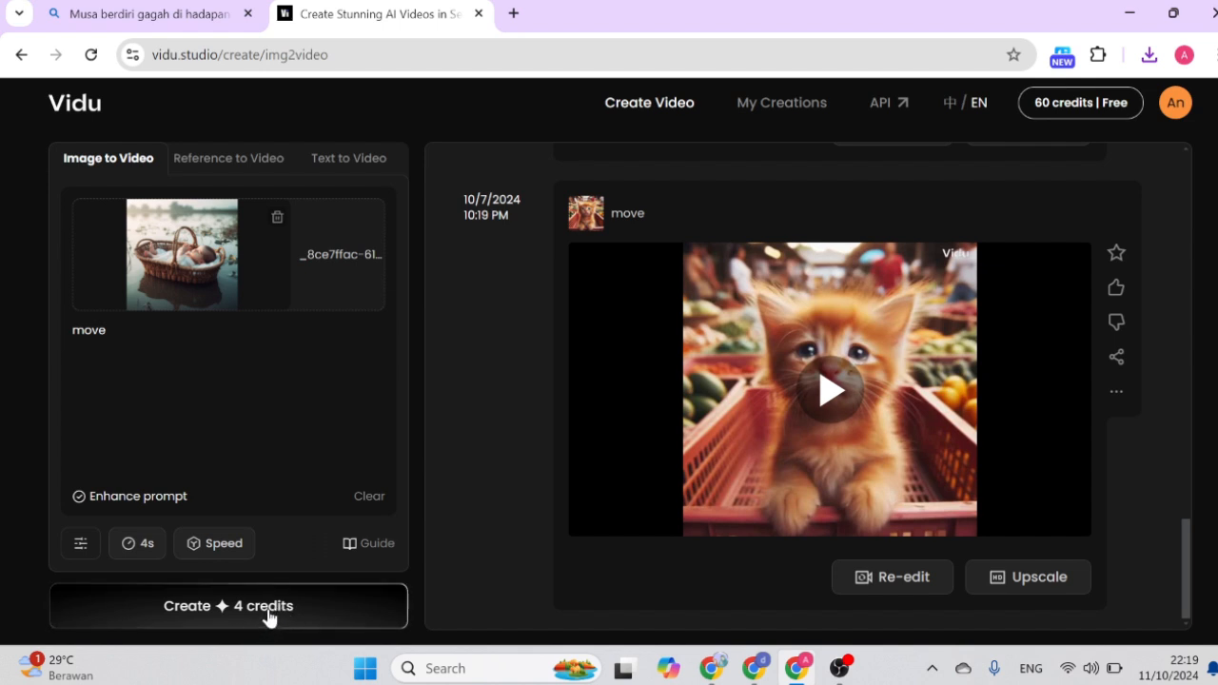
{"action": "left_click", "coordinate": [124, 333]}
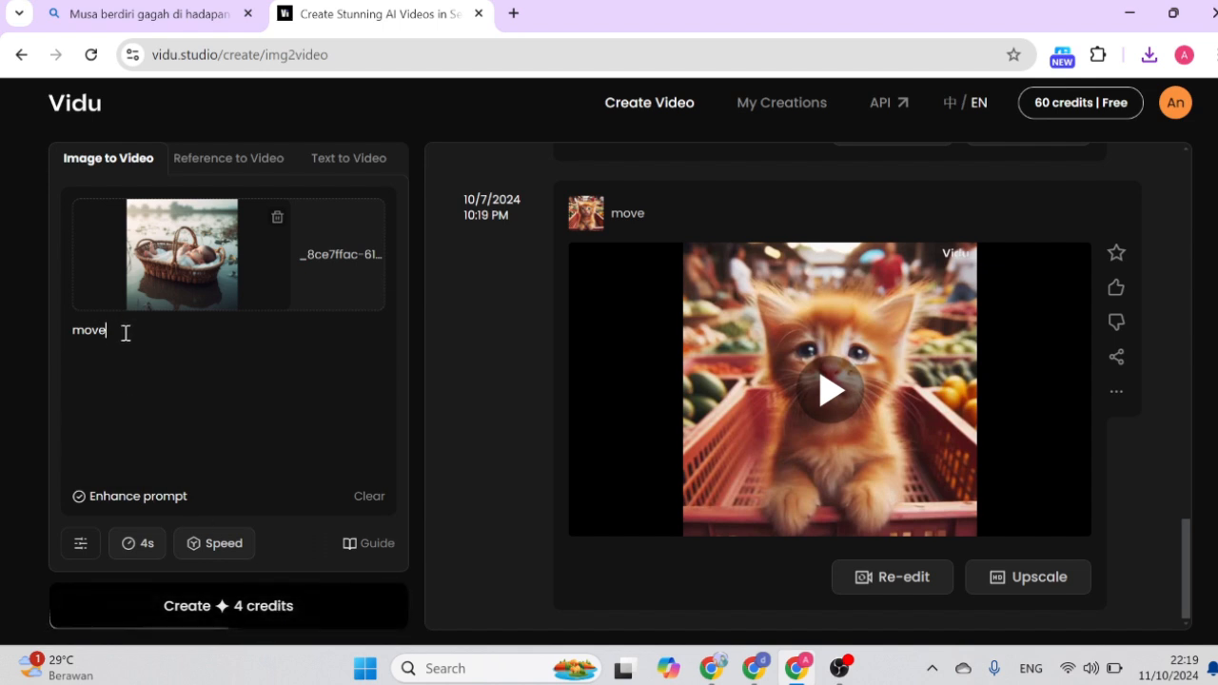
{"action": "left_click", "coordinate": [228, 619]}
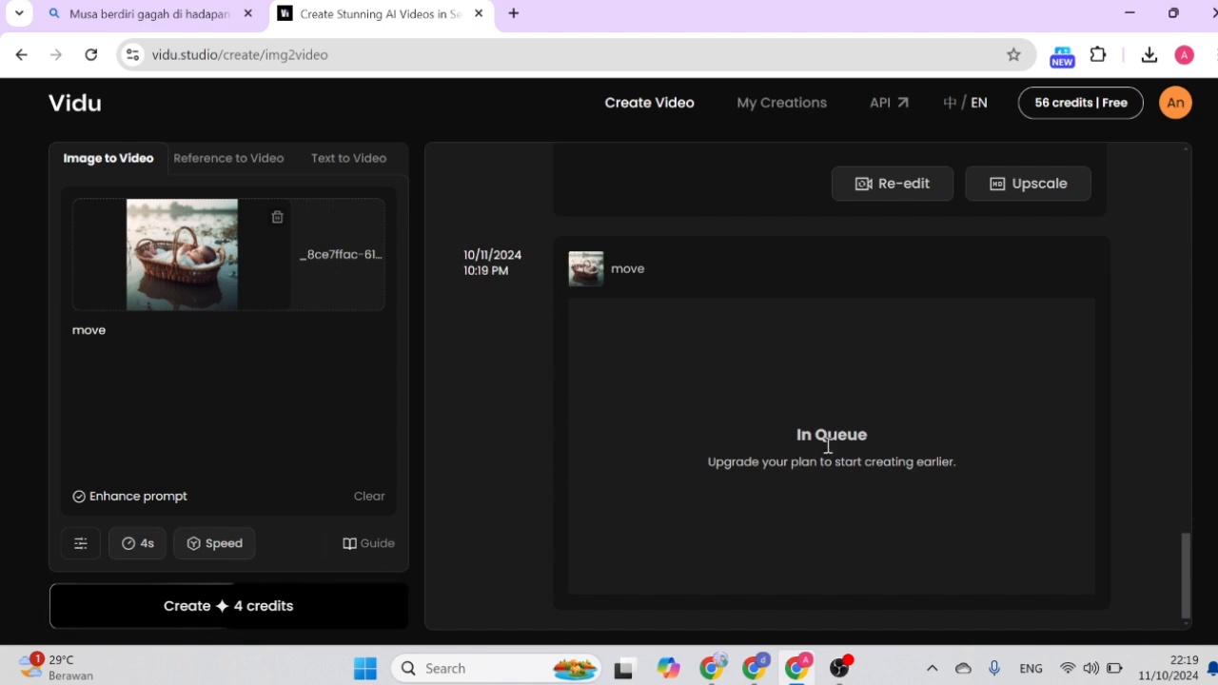
Review the finished baby-in-basket video and download it.
{"action": "scroll", "coordinate": [873, 472], "scroll_direction": "down", "scroll_amount": 1}
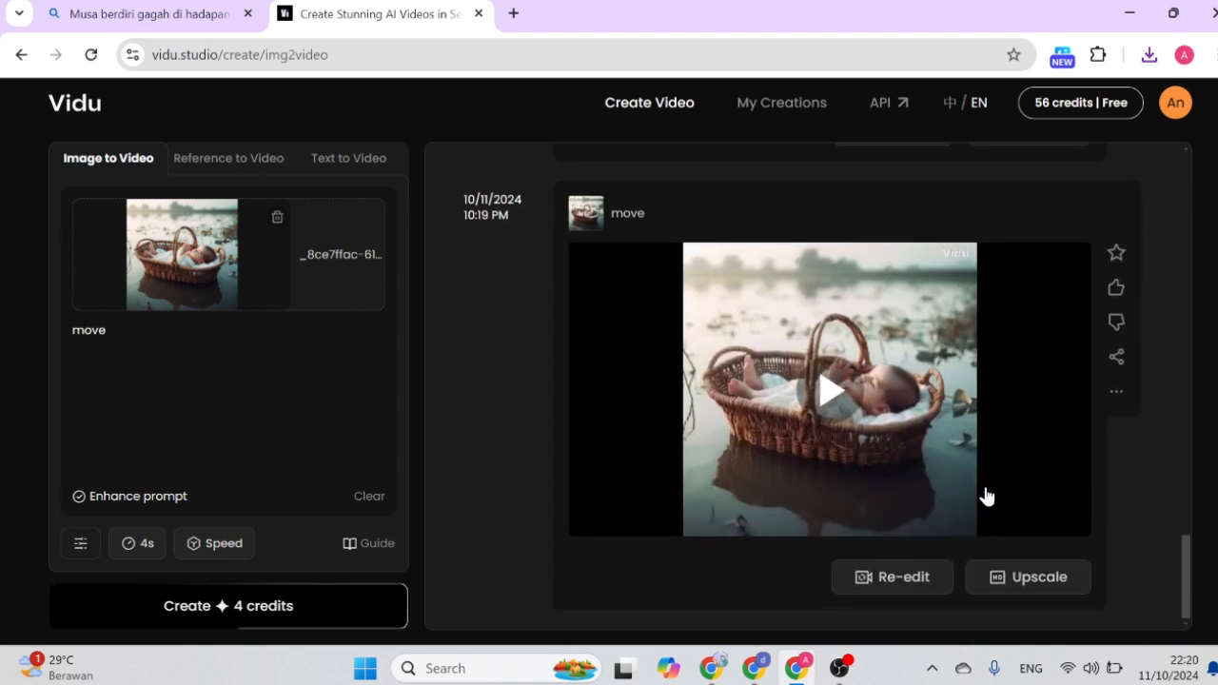
{"action": "left_click", "coordinate": [1117, 391]}
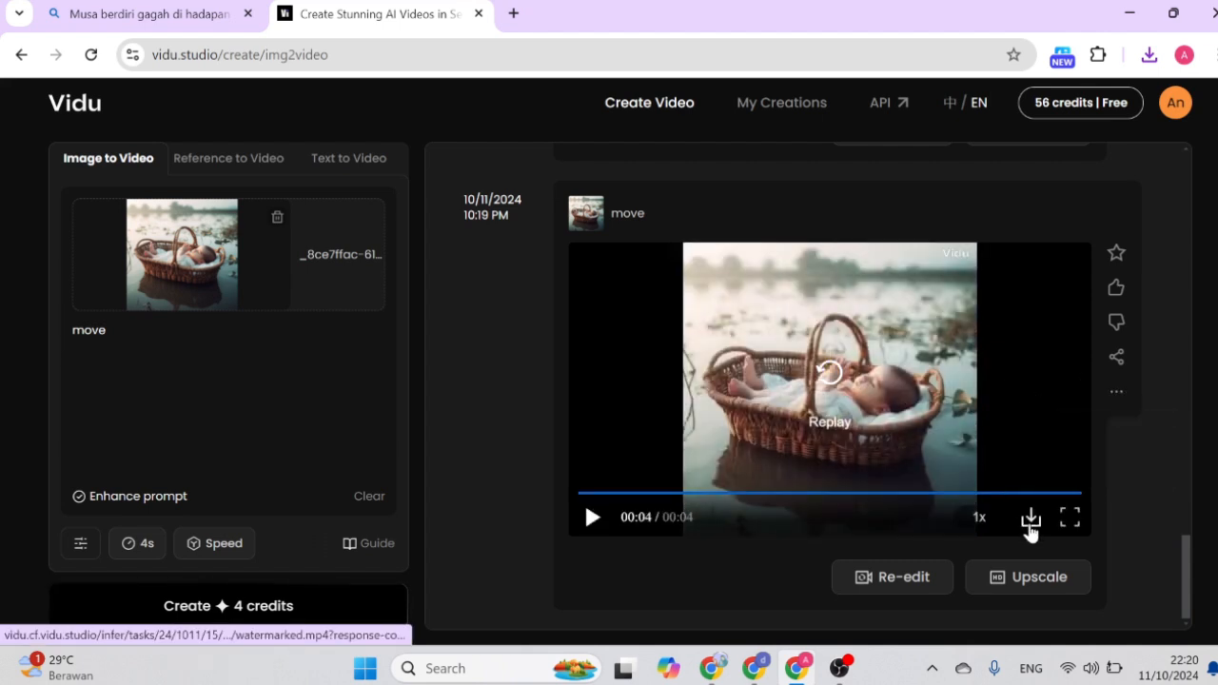
{"action": "left_click", "coordinate": [1030, 520]}
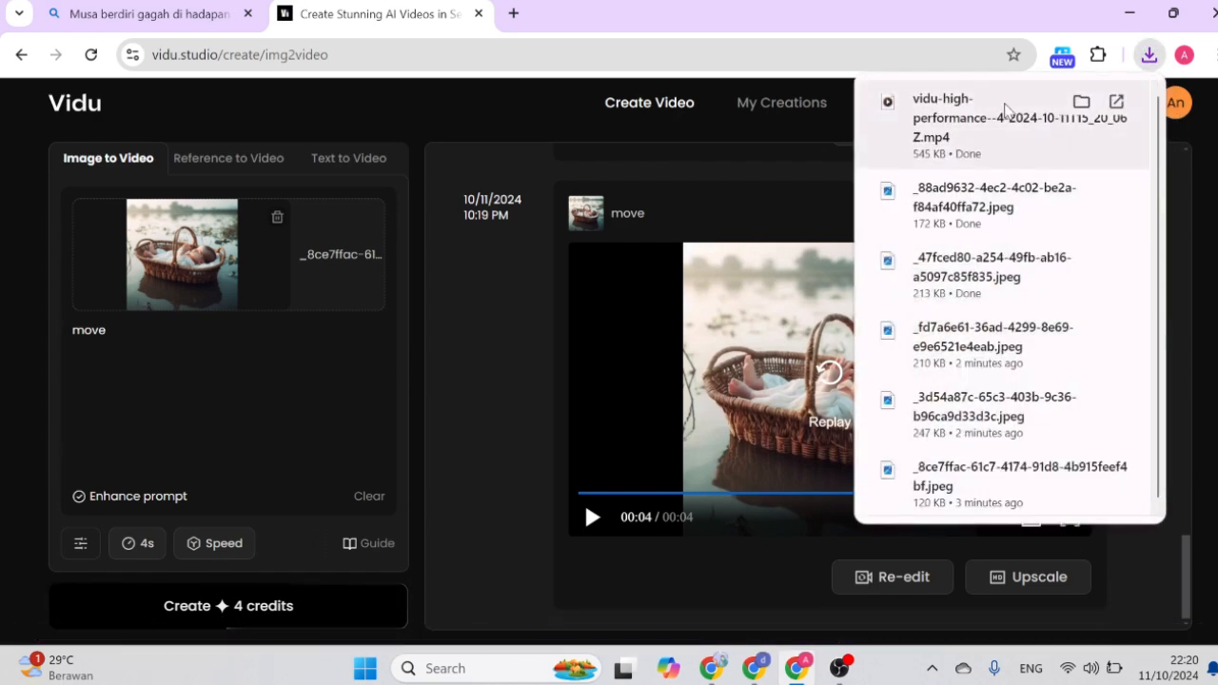
Replace the basket image with the downloaded image of the queen in golden robes as the source for the next video.
{"action": "left_click", "coordinate": [277, 219]}
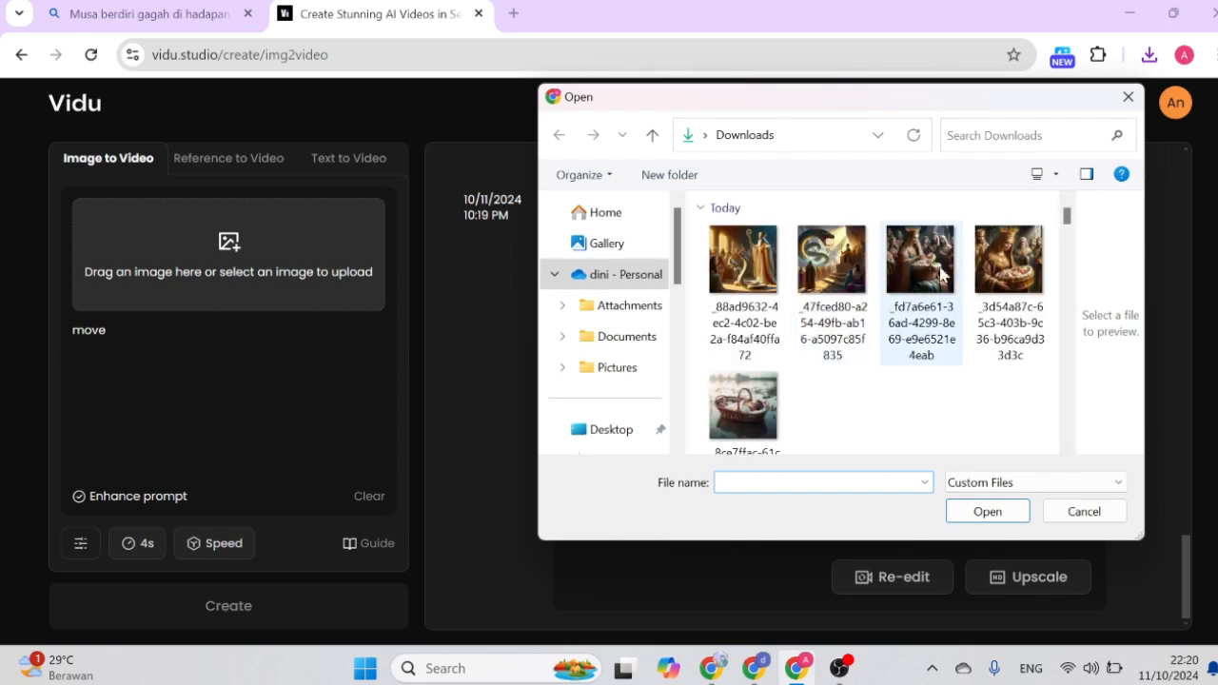
{"action": "left_click", "coordinate": [1023, 314]}
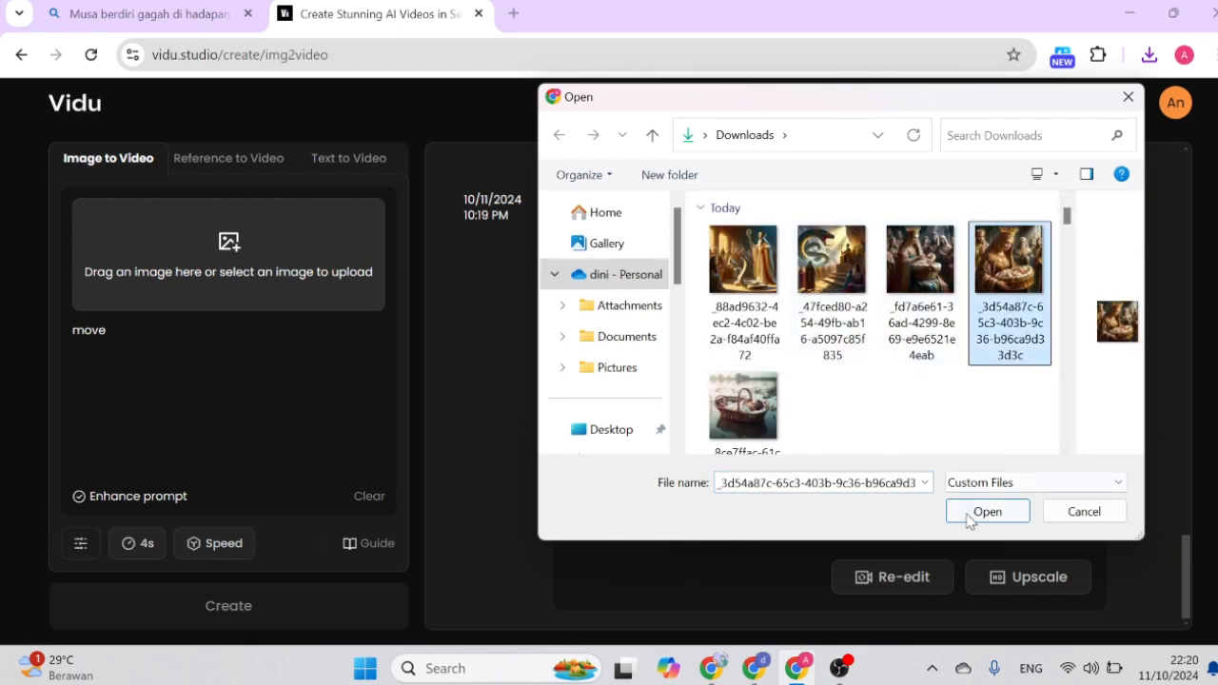
{"action": "left_click", "coordinate": [971, 514]}
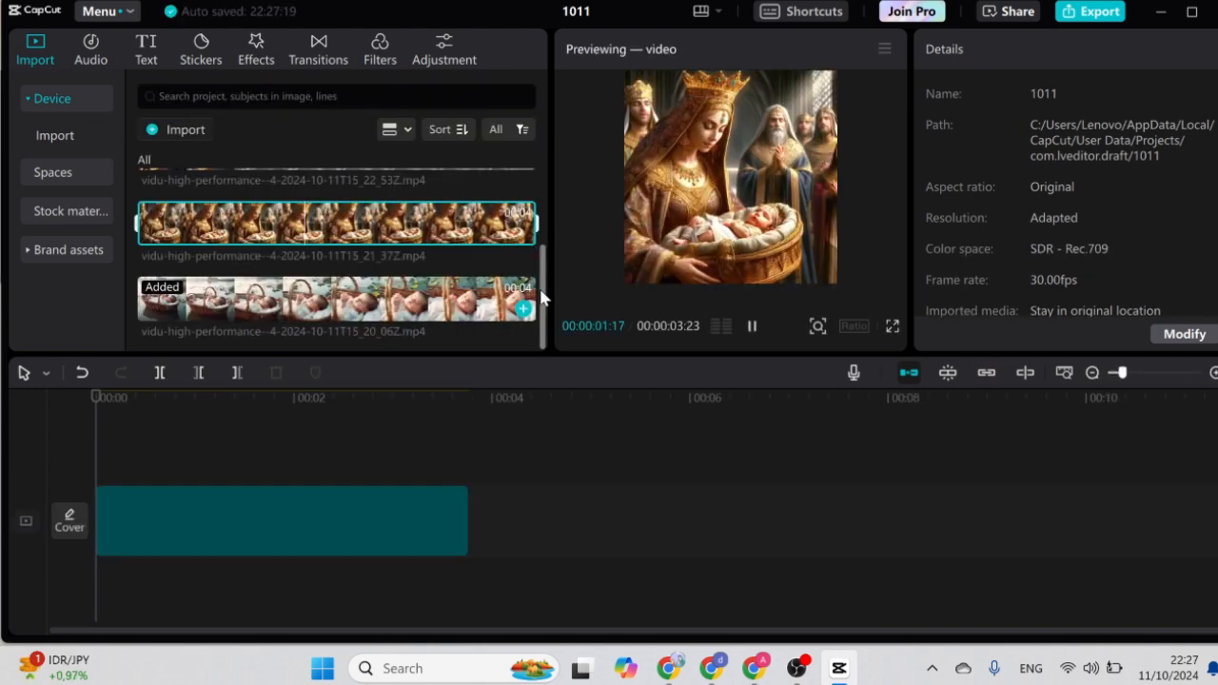
Switch to CapCut, add the Vidu clips to the timeline in story order, and scale them to 177% to fill the 9:16 frame.
{"action": "left_click", "coordinate": [523, 309]}
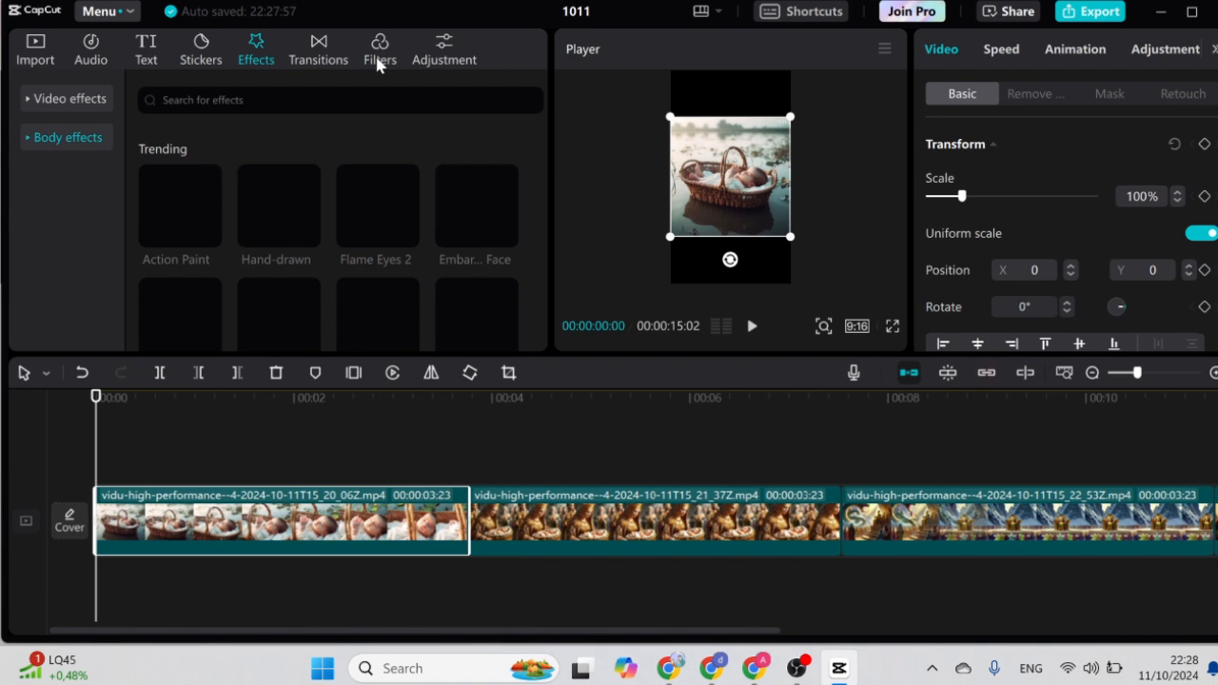
{"action": "left_click", "coordinate": [379, 59]}
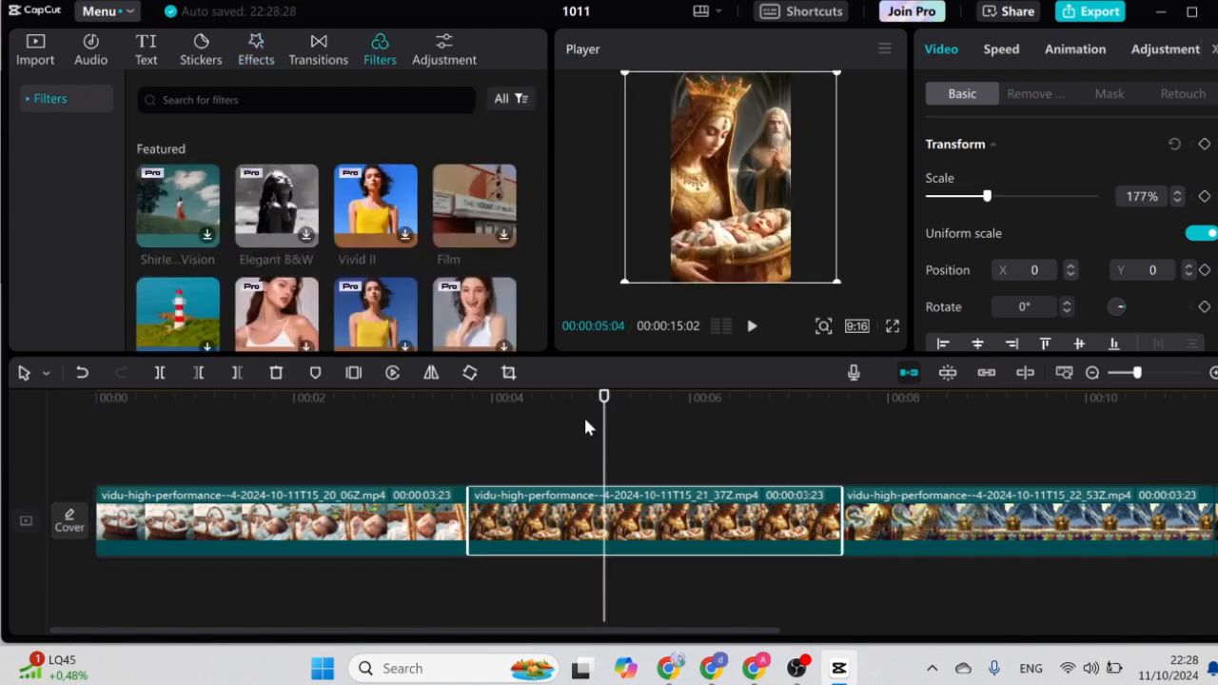
{"action": "left_click", "coordinate": [937, 522]}
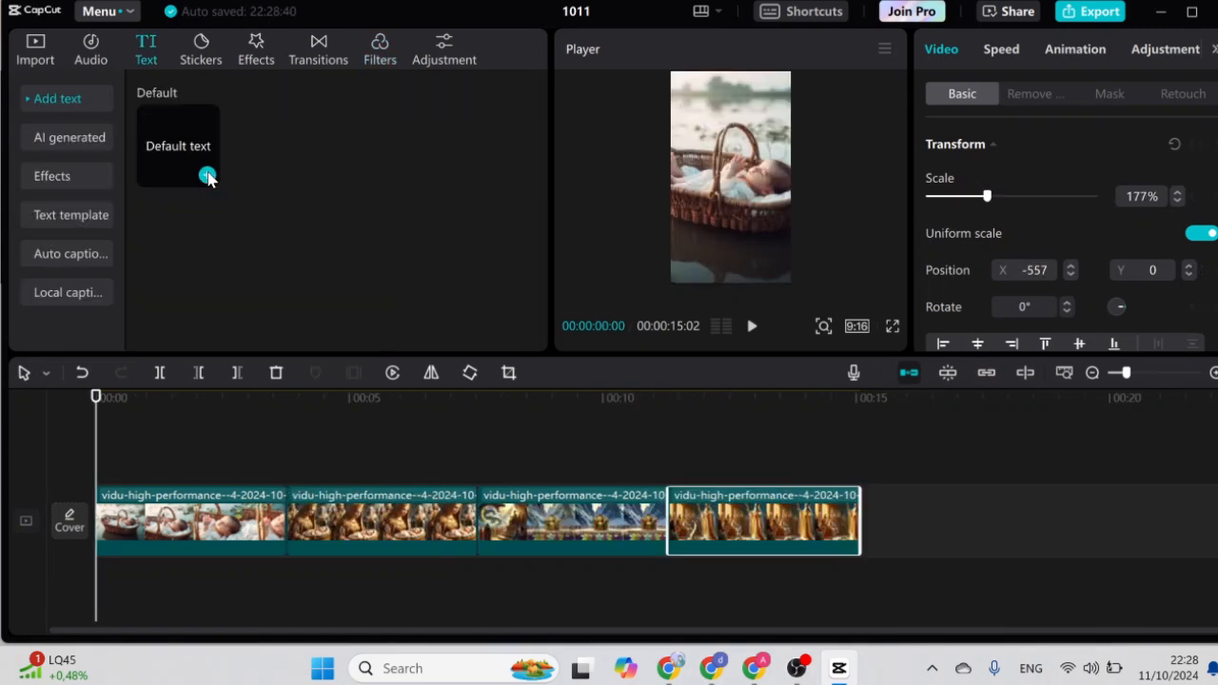
Add a text at the timeline start with the copied "Musa, sebagai bayi" narration and convert it to speech with the Shinta voice.
{"action": "left_click", "coordinate": [207, 176]}
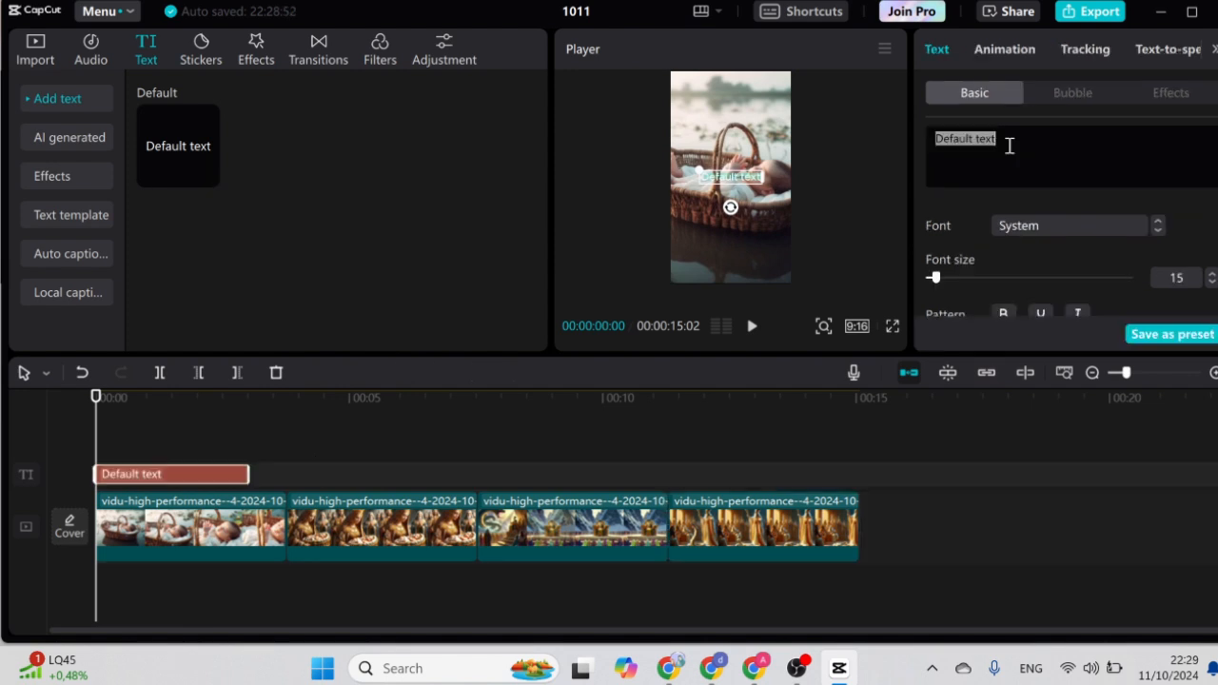
{"action": "type", "text": "Musa, sebagai bayi, dihanyutkan di sungai Nil oleh ibu nya untuk menyelamatkannya dari tangan Firaun yang kejam. Keranjang kecil itu terombang-ambing di aliran air, takdirnya di tangan Allah"}
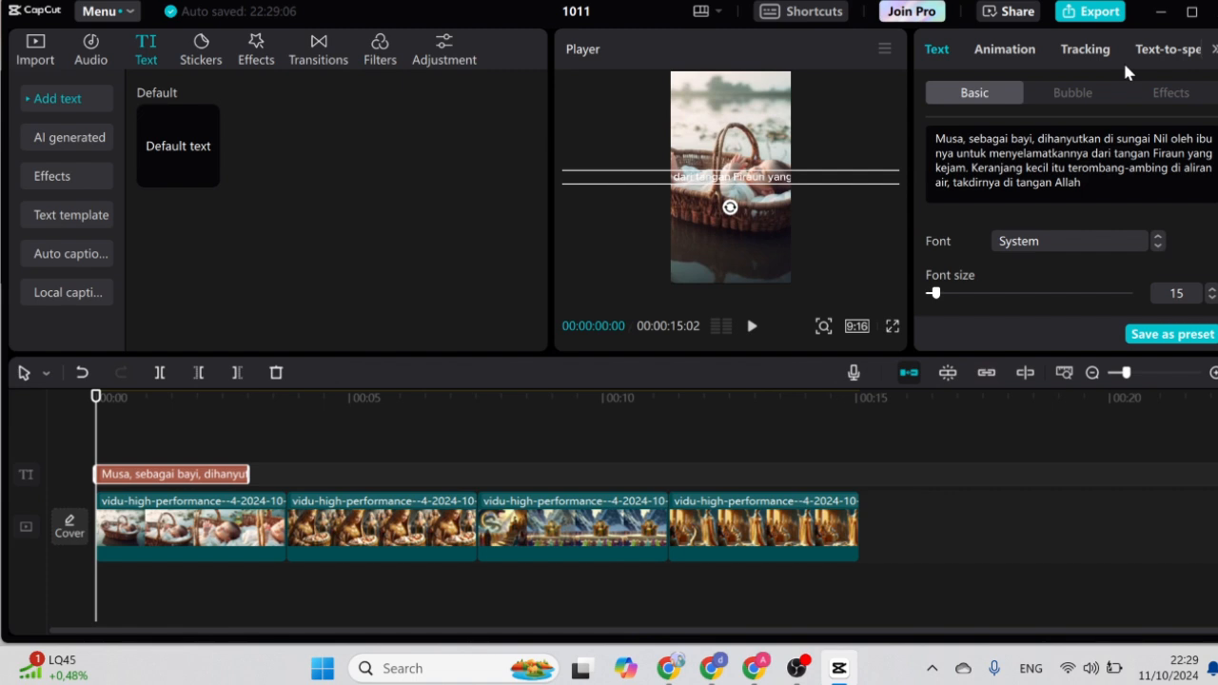
{"action": "left_click", "coordinate": [1163, 49]}
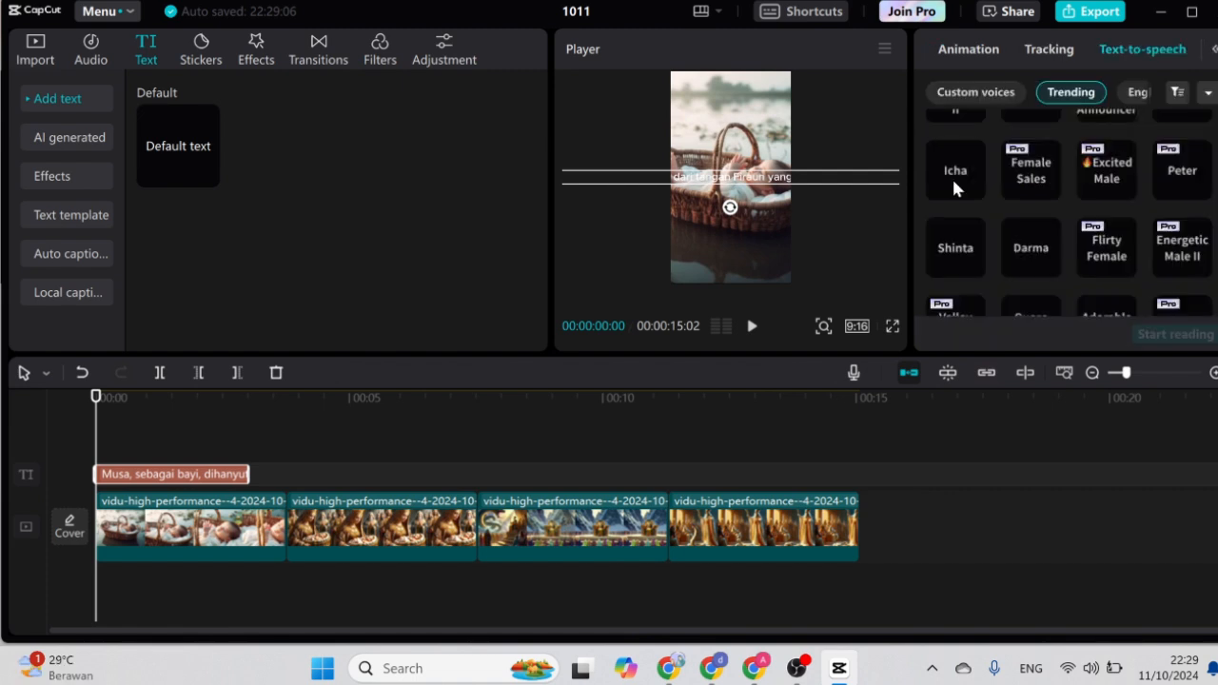
{"action": "left_click", "coordinate": [963, 248]}
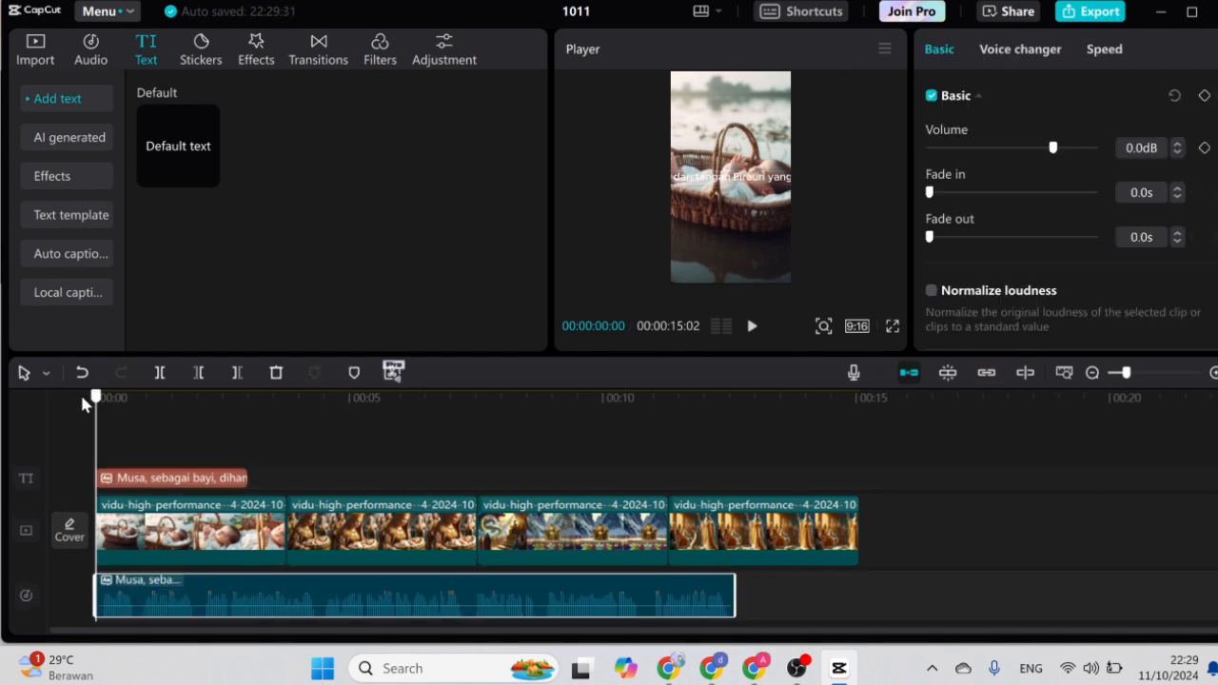
Split the narration audio at its pauses and move the pieces alternately across two audio tracks to close the silent gaps.
{"action": "scroll", "coordinate": [98, 399], "scroll_direction": "up", "scroll_amount": 2}
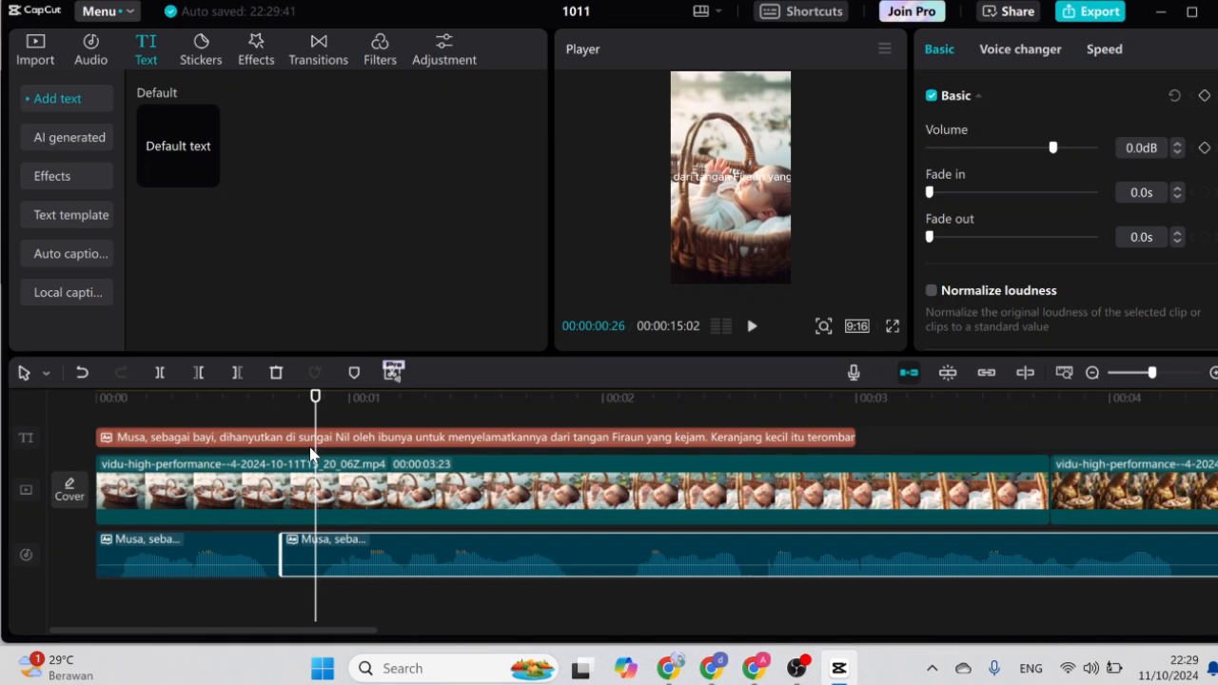
{"action": "left_click_drag", "start_coordinate": [352, 568], "coordinate": [495, 468]}
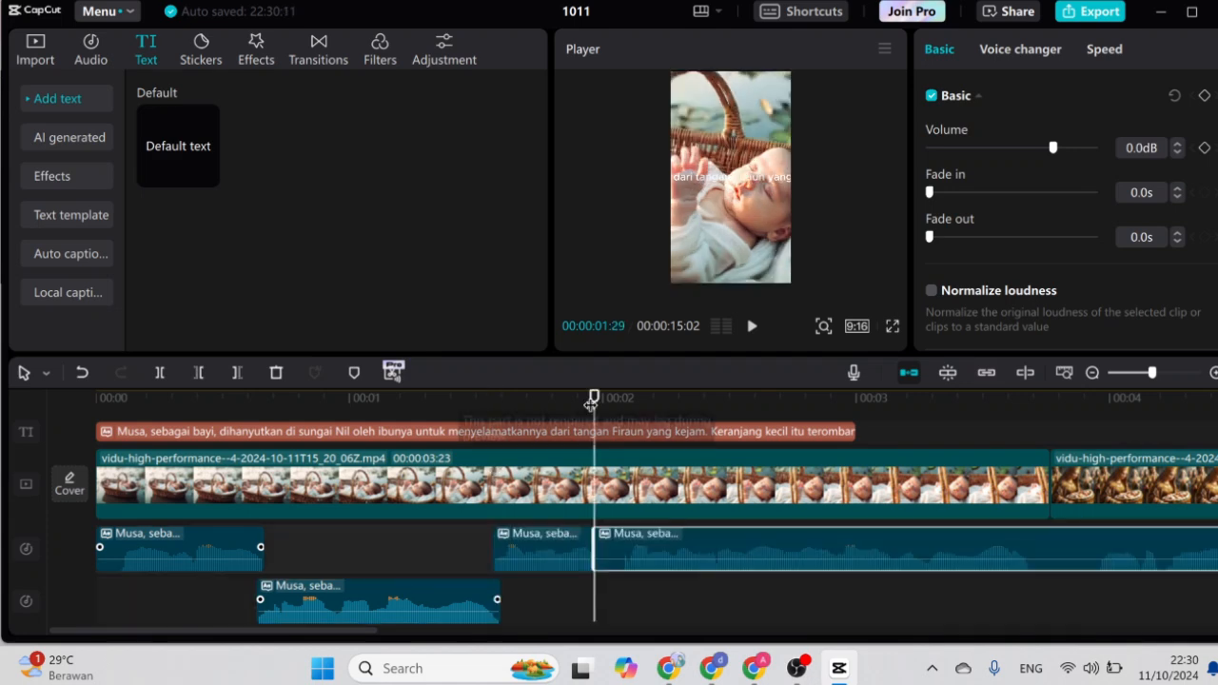
{"action": "left_click_drag", "start_coordinate": [591, 404], "coordinate": [620, 400]}
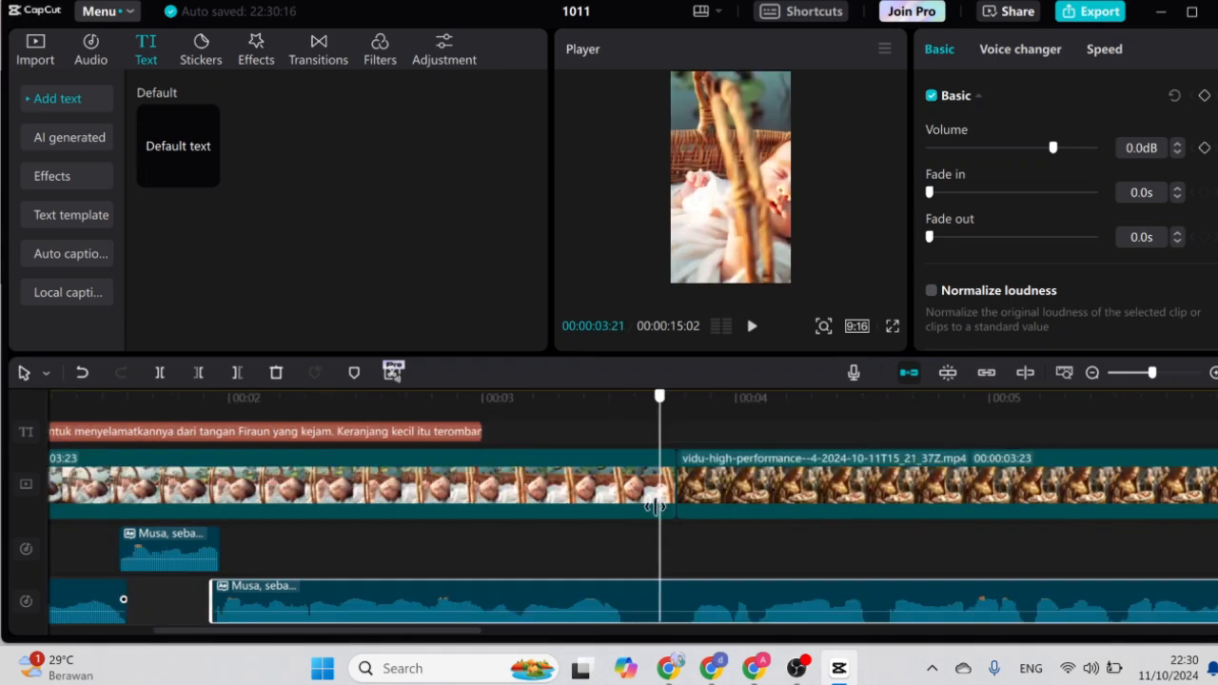
{"action": "left_click_drag", "start_coordinate": [657, 506], "coordinate": [625, 510]}
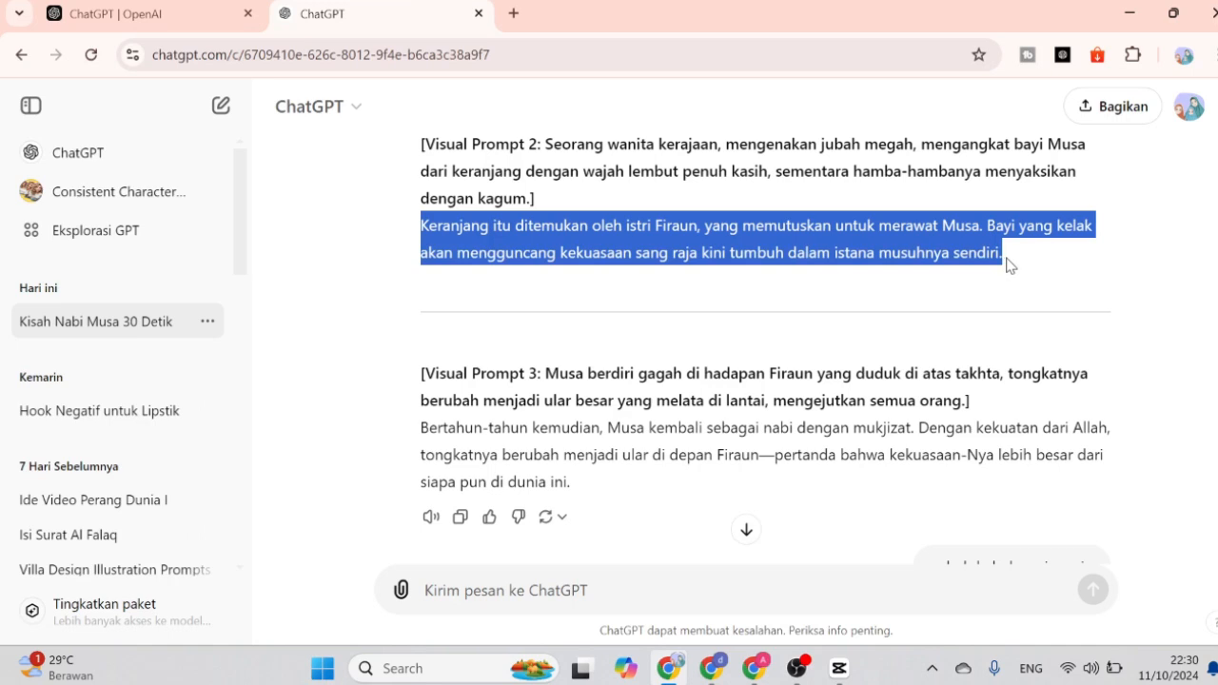
Switch back to CapCut and slow the baby-in-basket clip to 0.3x speed so it covers its narration.
{"action": "key", "text": "alt+Tab"}
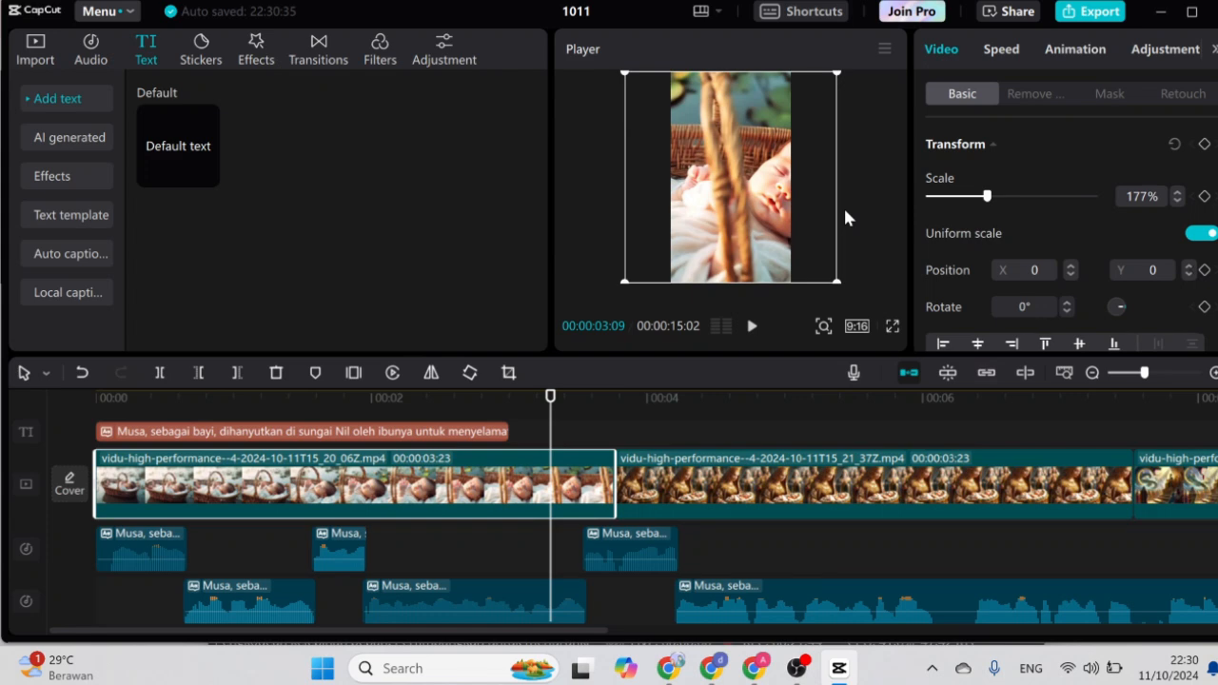
{"action": "left_click", "coordinate": [1002, 49]}
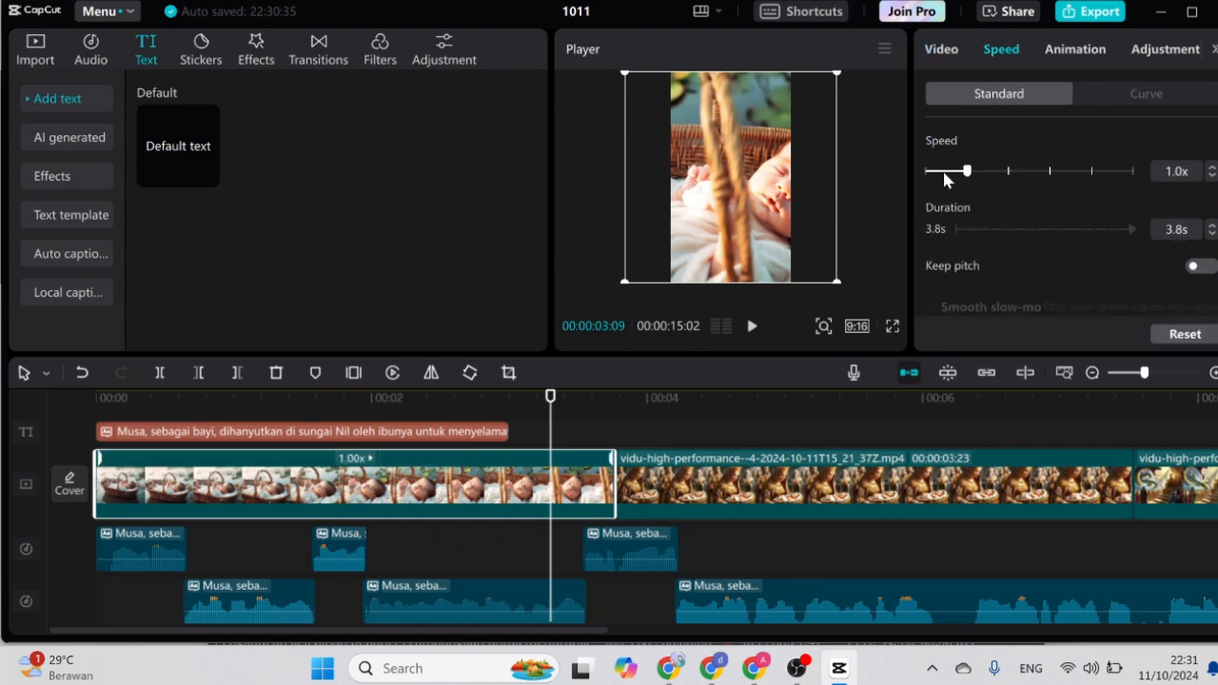
{"action": "left_click", "coordinate": [944, 173]}
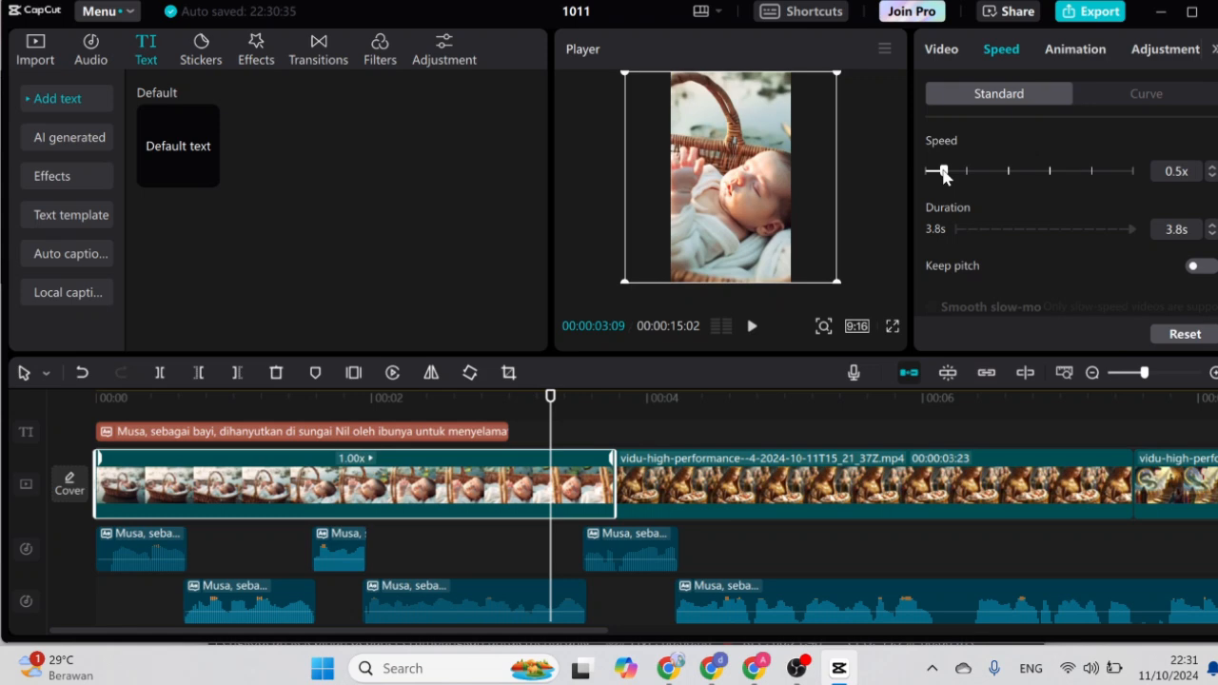
{"action": "left_click", "coordinate": [1211, 175]}
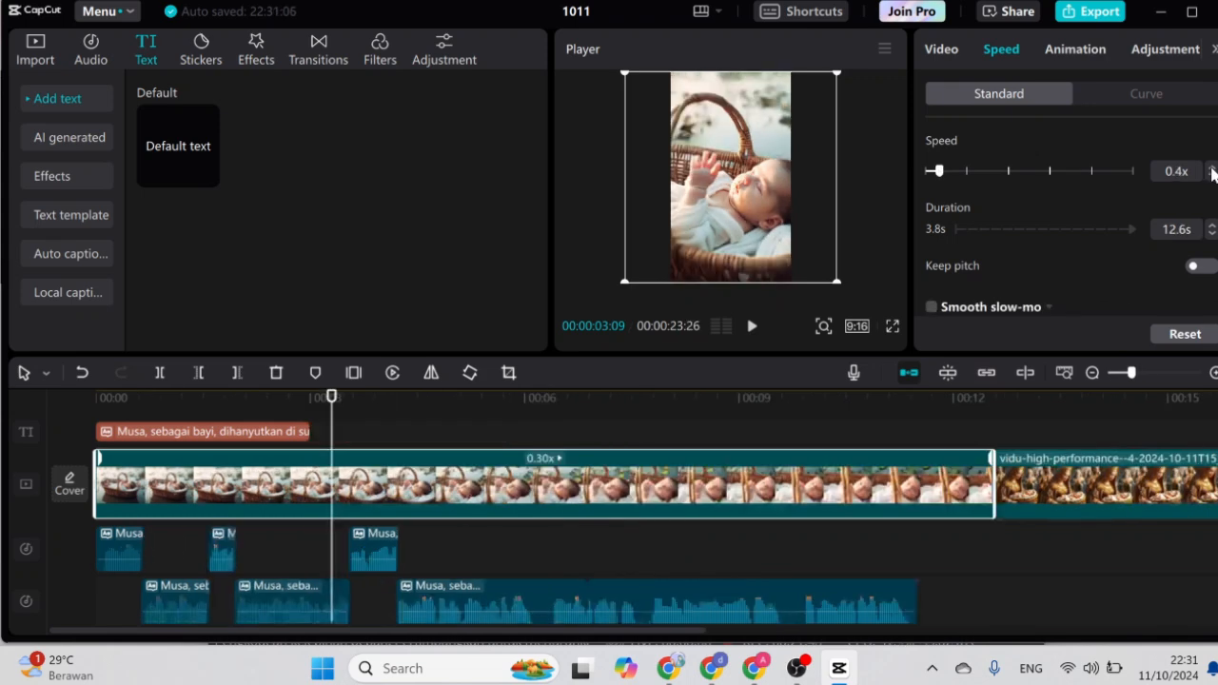
{"action": "left_click", "coordinate": [1212, 171]}
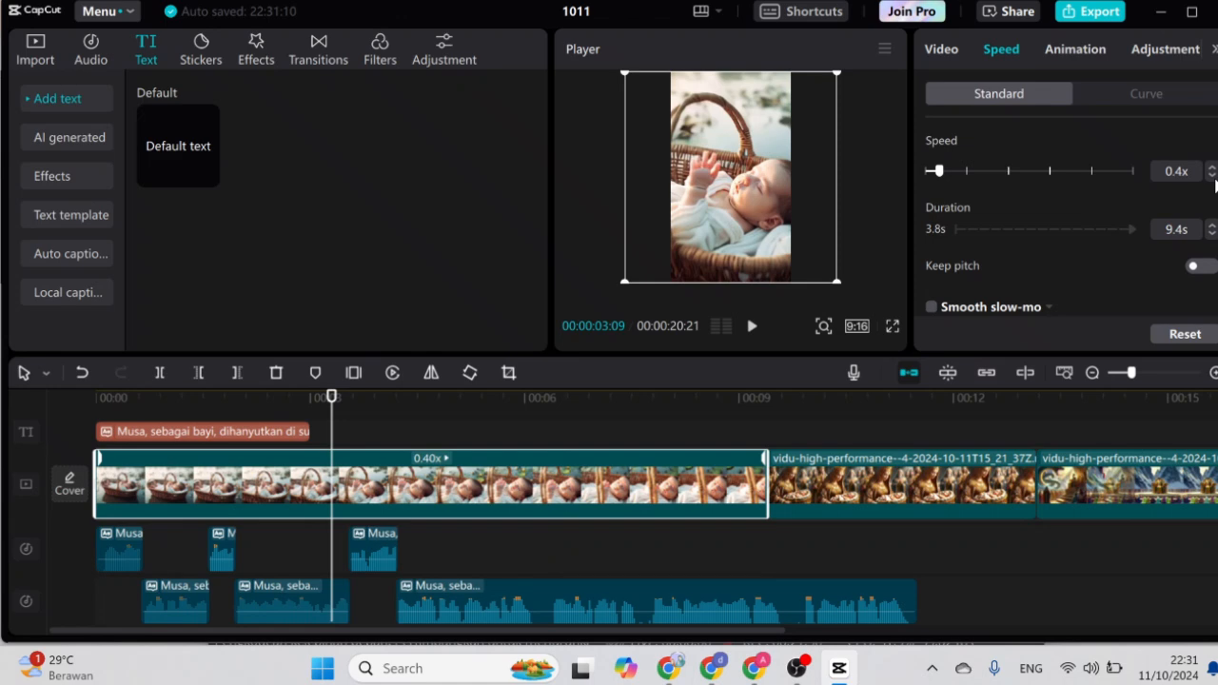
{"action": "left_click", "coordinate": [1213, 175]}
{"action": "left_click_drag", "start_coordinate": [333, 419], "coordinate": [530, 430]}
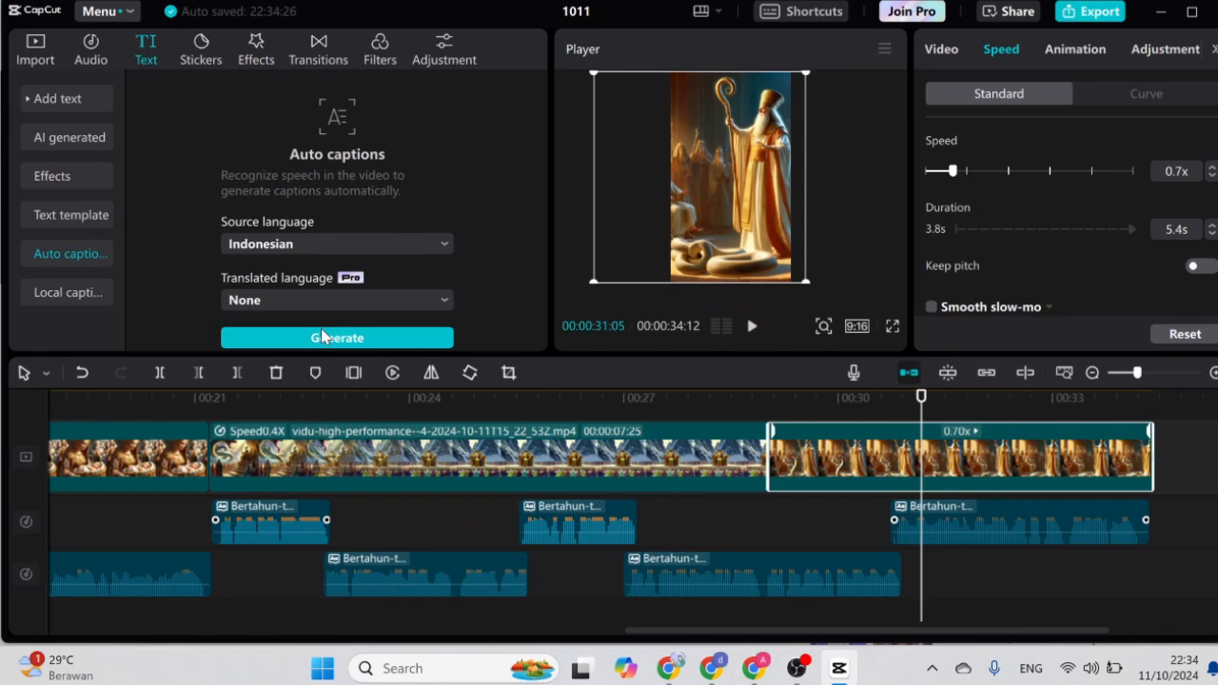
Generate auto captions for the narration with Indonesian as the source language and no translation.
{"action": "left_click", "coordinate": [352, 341]}
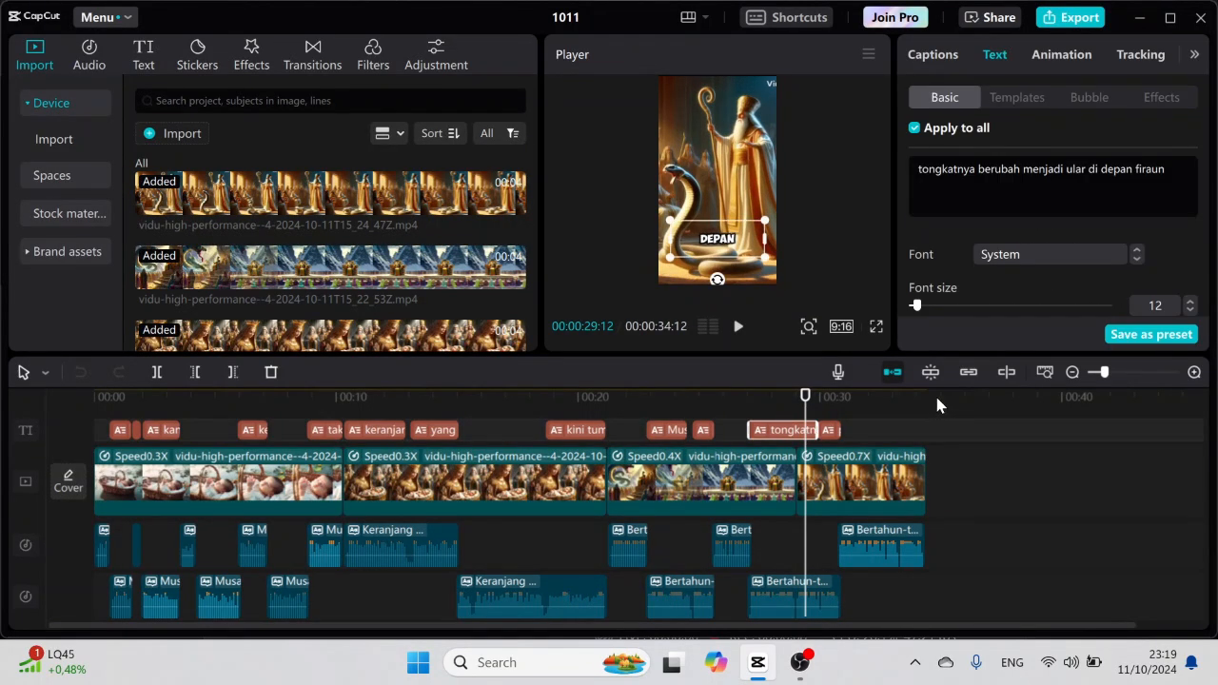
Show the text templates for the captions and preview the caption style through the last scenes to the end of the video.
{"action": "left_click", "coordinate": [1017, 107]}
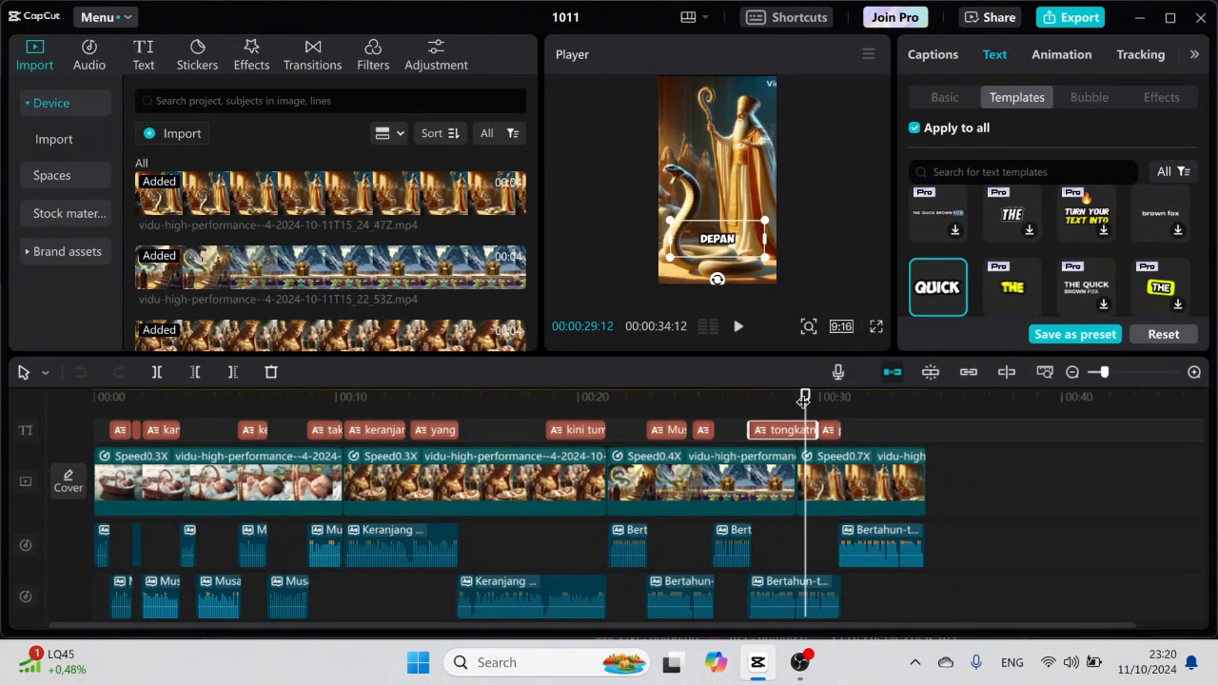
{"action": "left_click_drag", "start_coordinate": [804, 401], "coordinate": [771, 404]}
{"action": "left_click", "coordinate": [786, 408]}
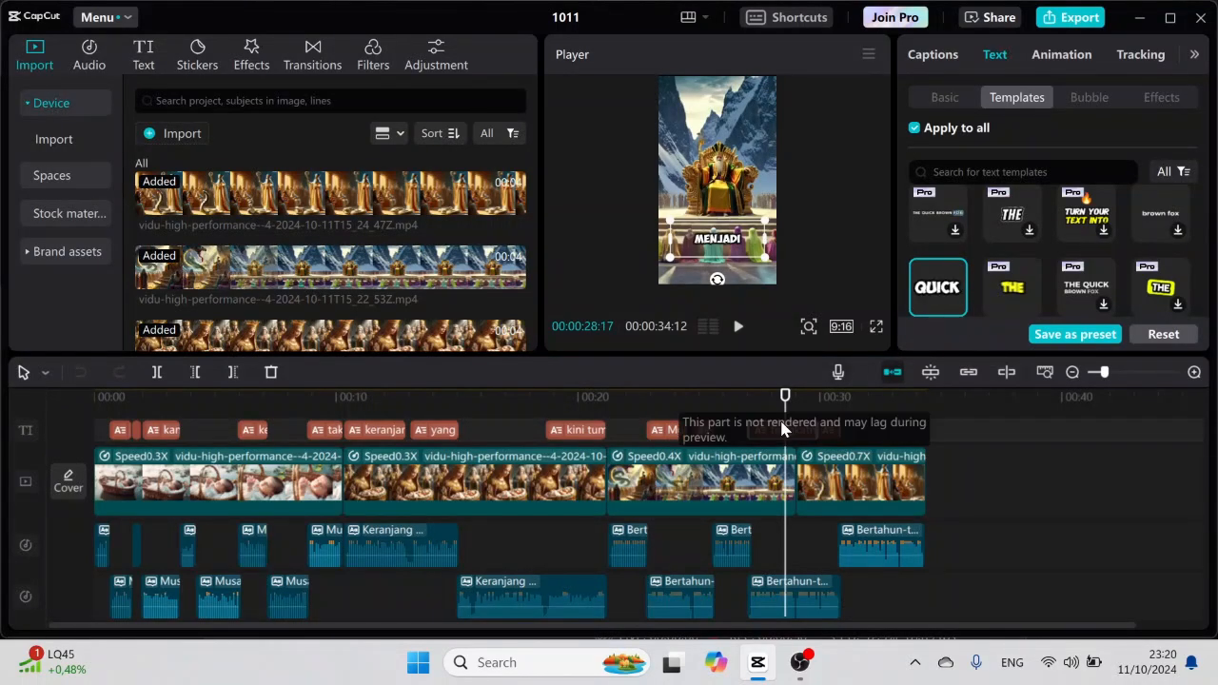
{"action": "left_click_drag", "start_coordinate": [784, 399], "coordinate": [928, 412]}
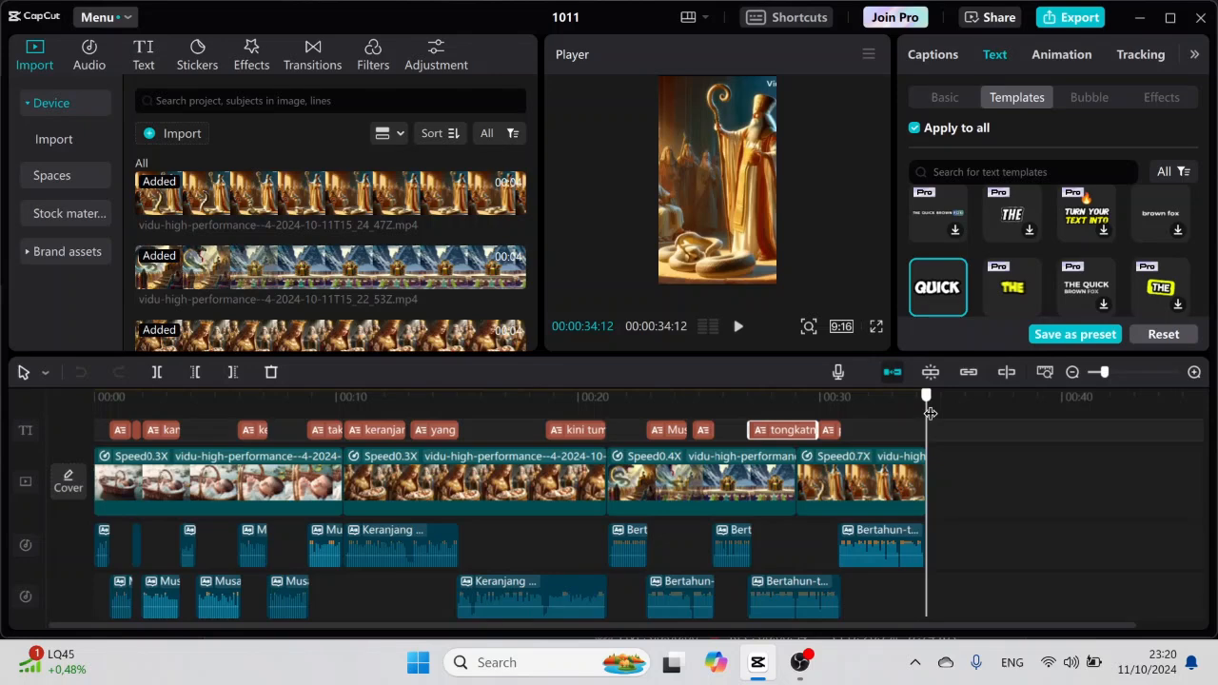